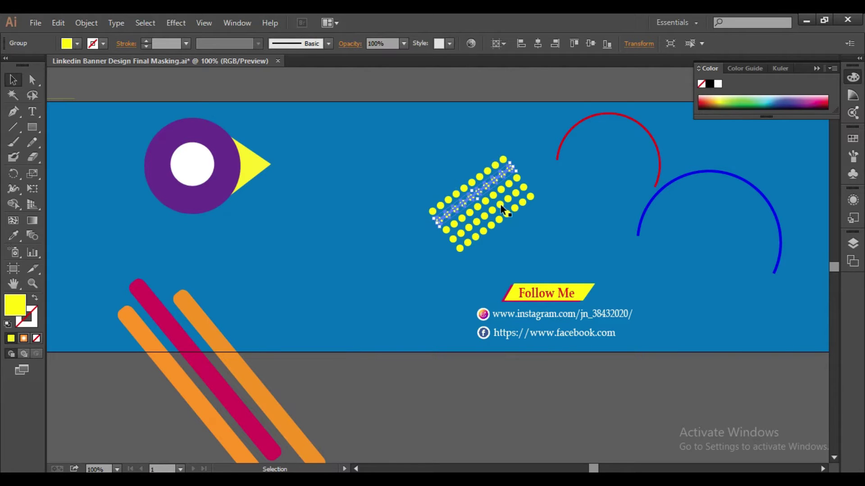
# - Select the white inner circle to review the finished LinkedIn banner
pyautogui.click(208, 178)
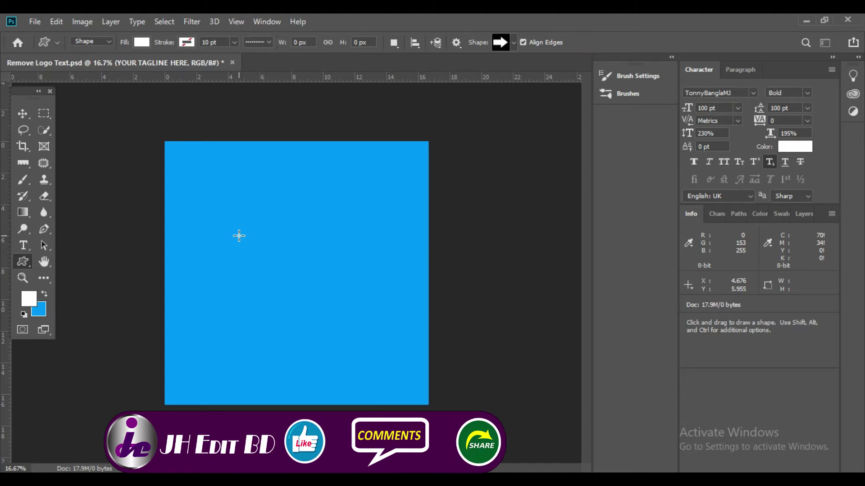
# - Draw a white-filled rectangle near the canvas's top-left with the Rectangle Tool and select it
pyautogui.click(20, 265)
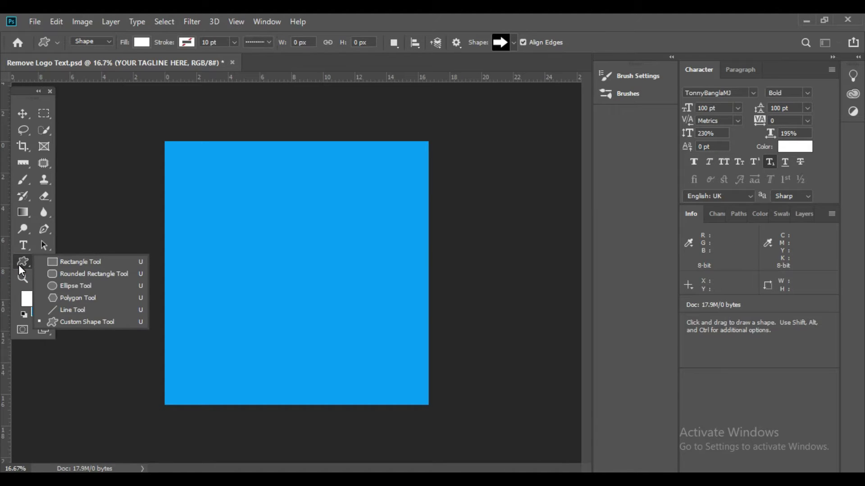
pyautogui.click(64, 265)
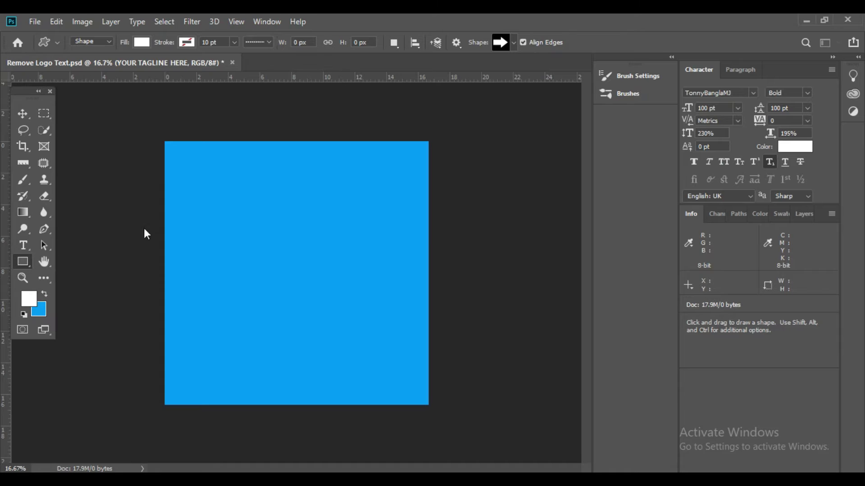
pyautogui.moveTo(193, 178); pyautogui.dragTo(287, 258)
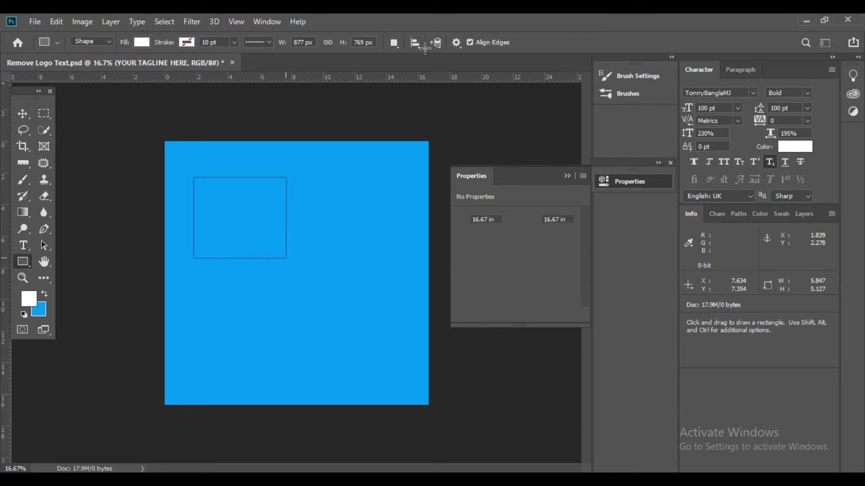
pyautogui.click(568, 176)
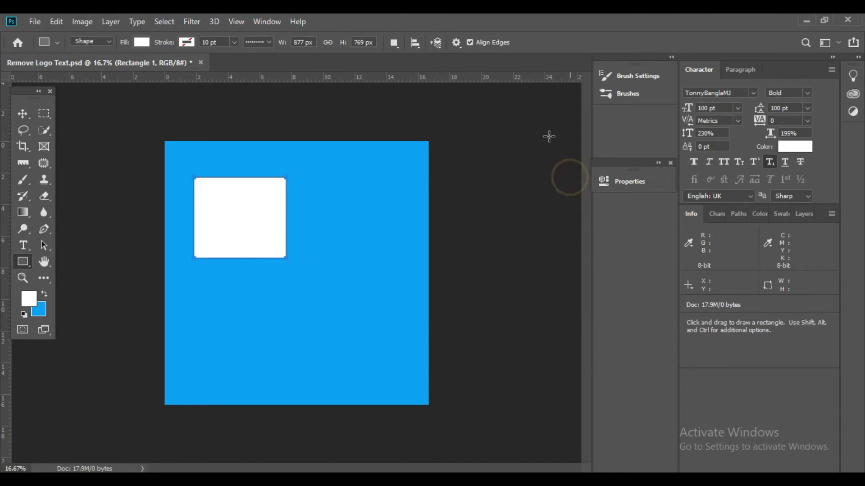
pyautogui.click(420, 45)
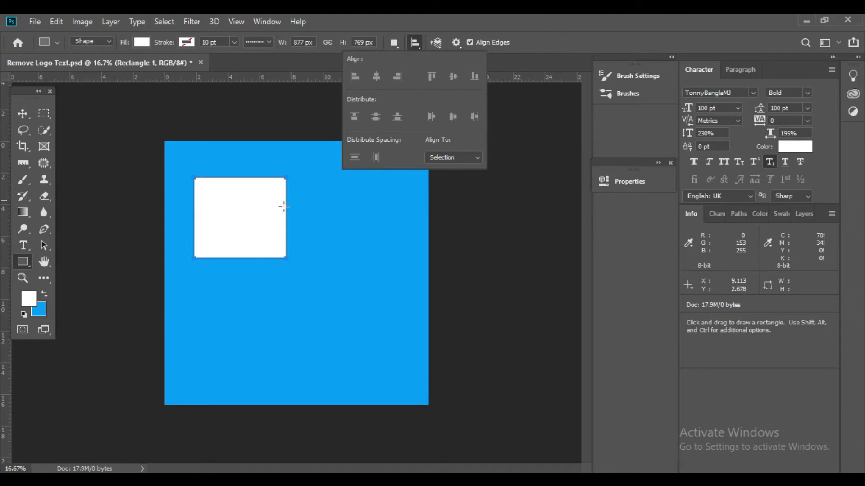
pyautogui.click(20, 113)
pyautogui.click(225, 207)
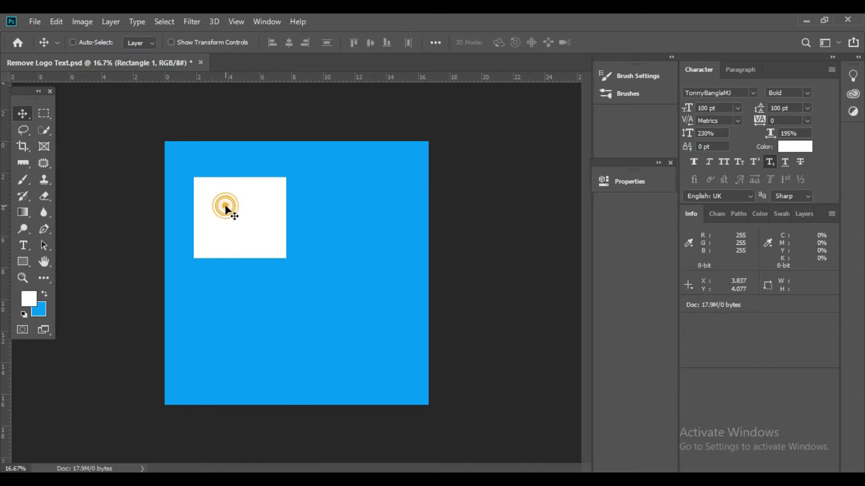
pyautogui.click(23, 261)
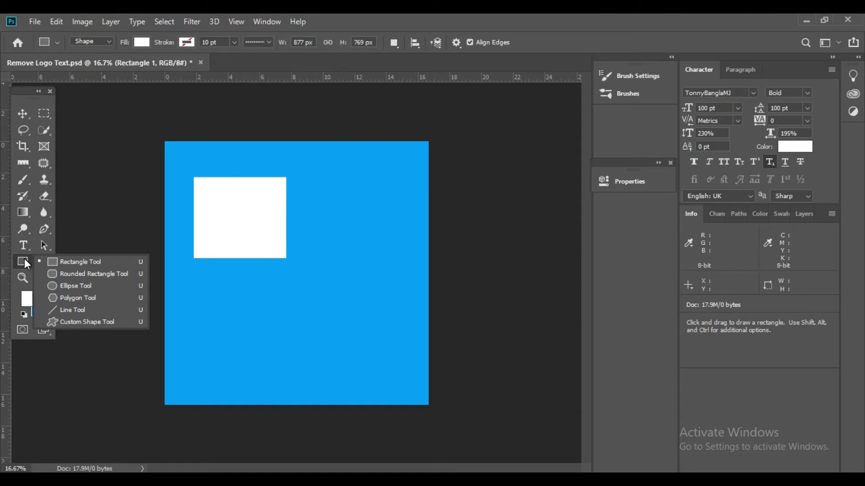
# - Scale the white rectangle to about 57% and move it toward the top-left
pyautogui.click(81, 261)
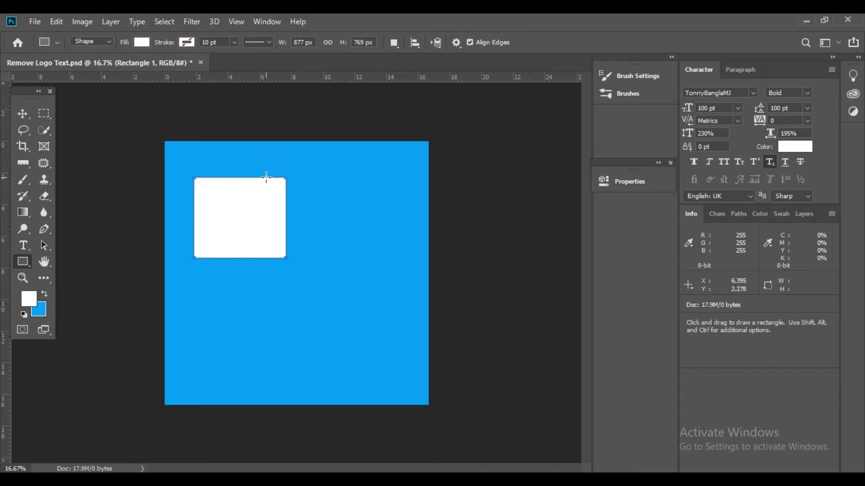
pyautogui.click(23, 113)
pyautogui.click(220, 207)
pyautogui.hotkey('ctrl', 't')
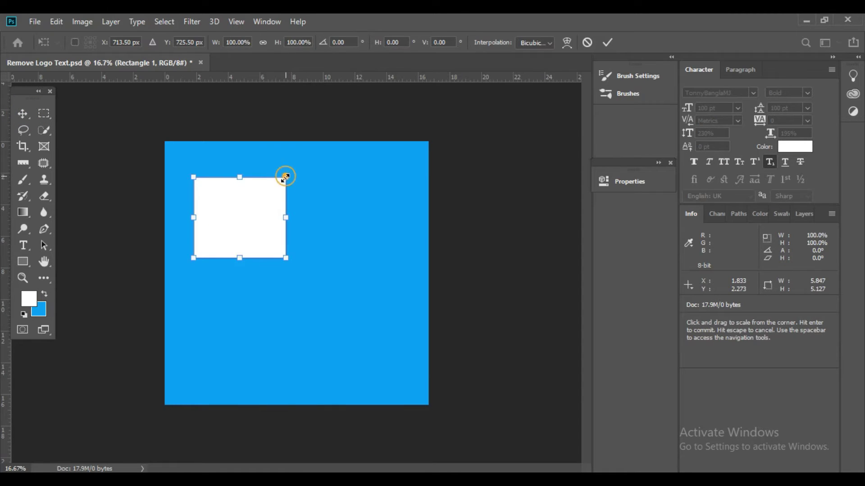
pyautogui.moveTo(286, 177); pyautogui.dragTo(266, 195)
pyautogui.moveTo(231, 218); pyautogui.dragTo(220, 189)
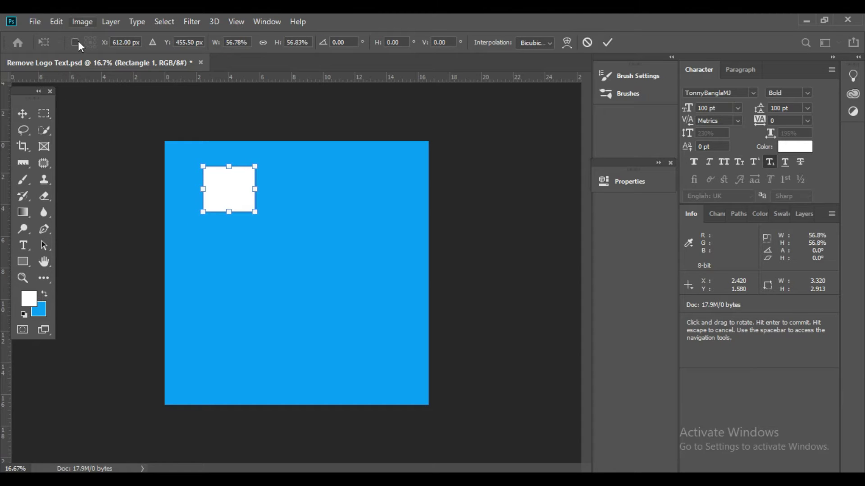
pyautogui.press('Return')
# - Fill the rectangle dark purple from the Fill swatches
pyautogui.click(23, 262)
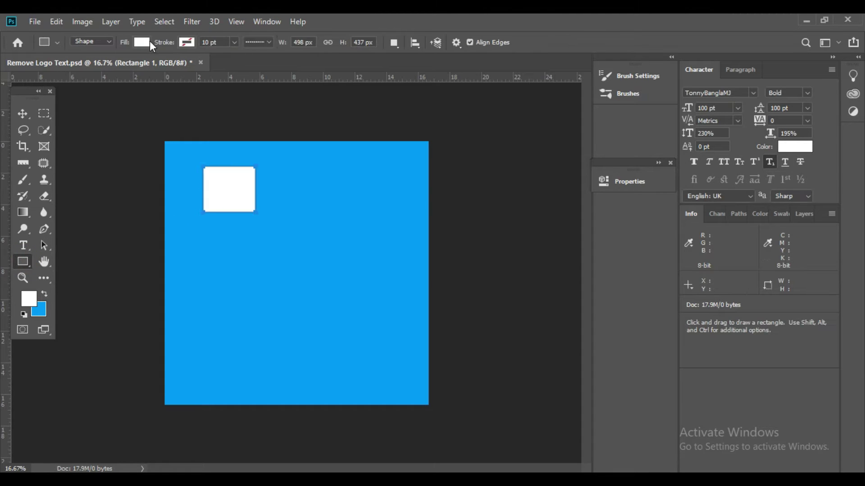
pyautogui.click(143, 42)
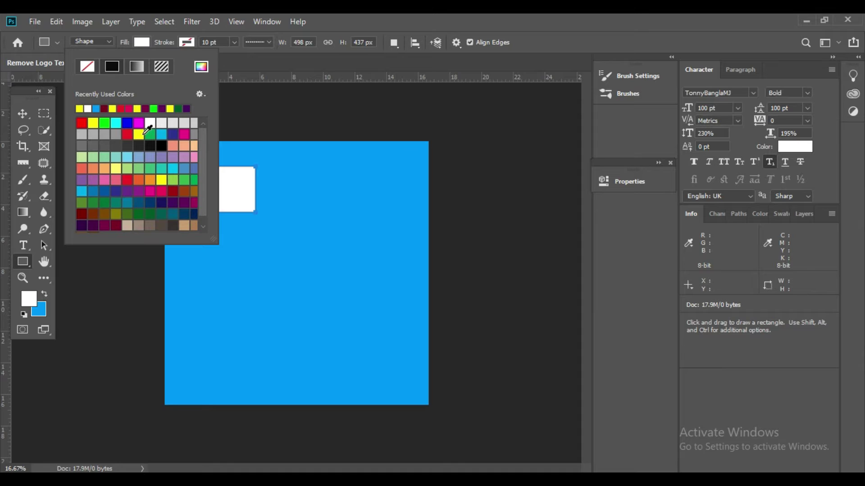
pyautogui.click(184, 202)
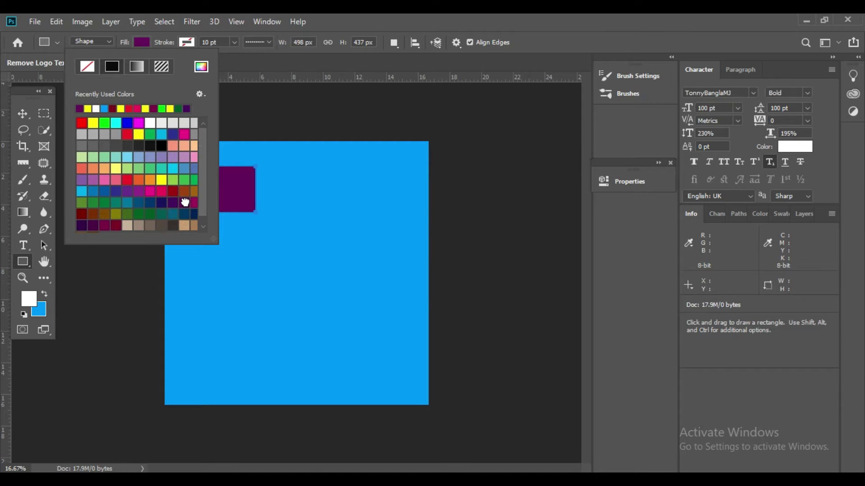
pyautogui.click(34, 129)
# - Draw a 5-sided polygon and scale it into place below the purple rectangle
pyautogui.press('v')
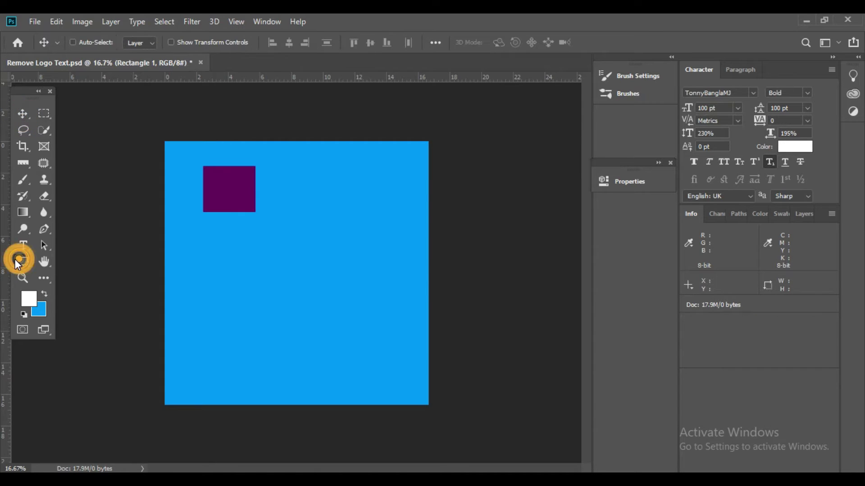
pyautogui.click(21, 260)
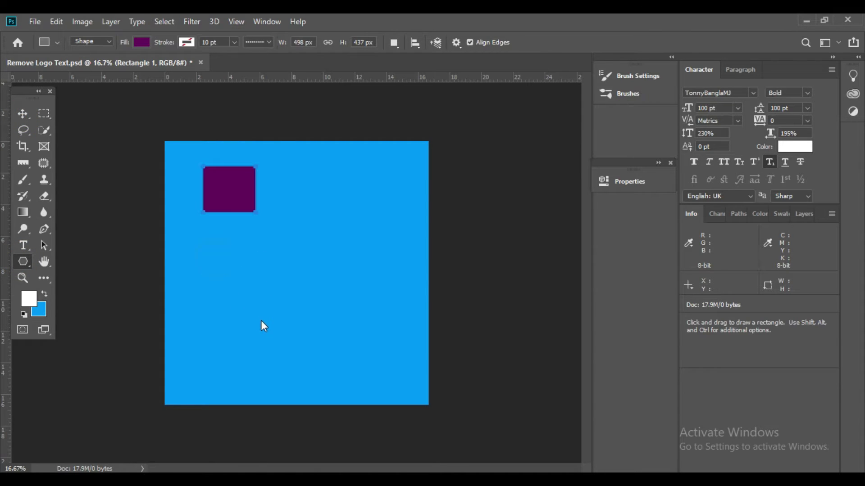
pyautogui.moveTo(213, 257); pyautogui.dragTo(260, 320)
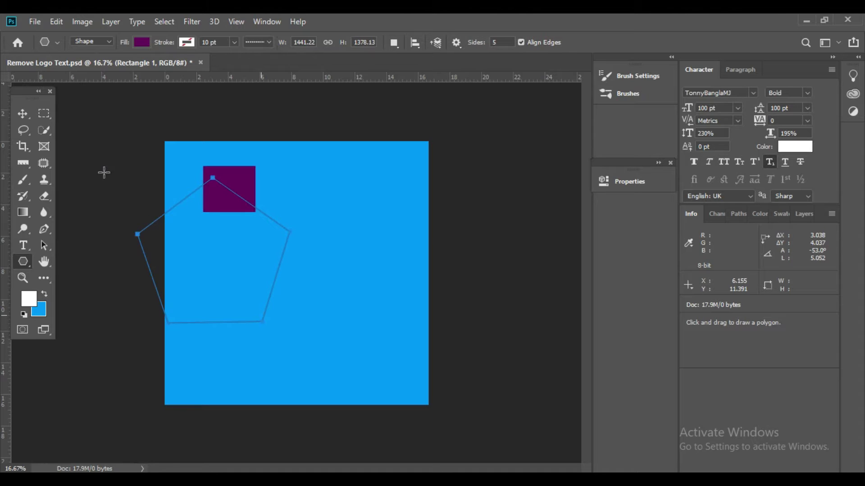
pyautogui.click(29, 112)
pyautogui.click(193, 247)
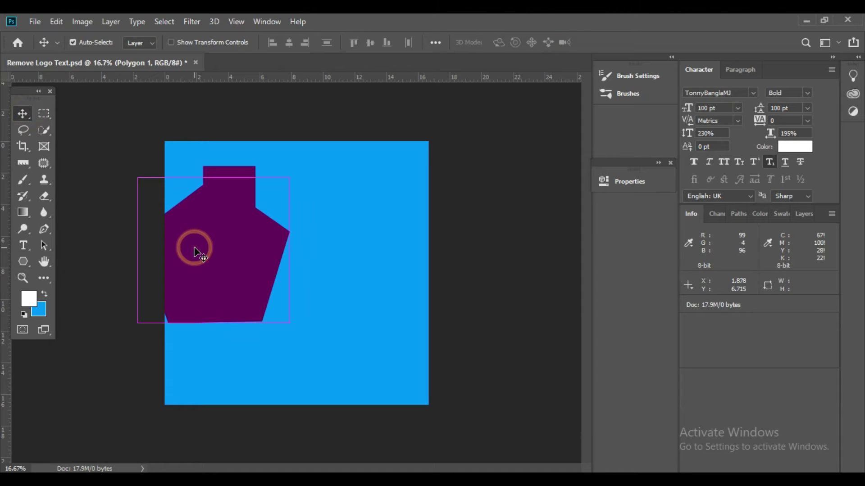
pyautogui.hotkey('ctrl', 't')
pyautogui.moveTo(289, 178); pyautogui.dragTo(265, 221)
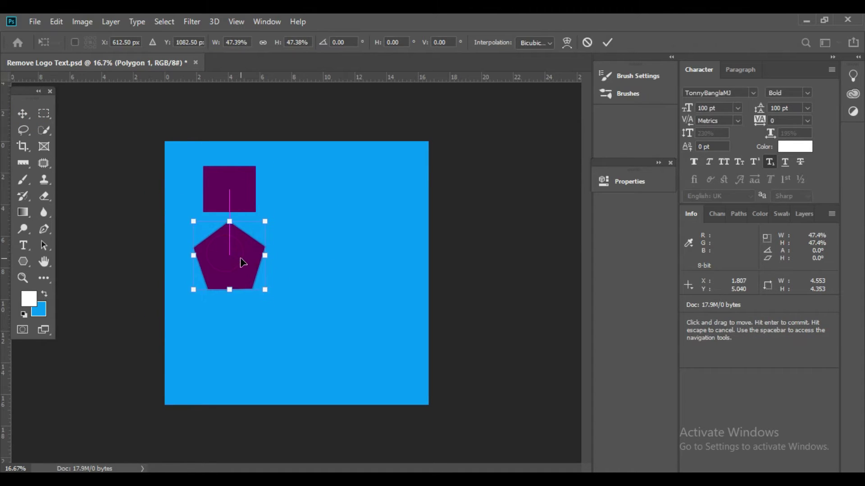
pyautogui.press('Return')
# - Fill the pentagon yellow
pyautogui.click(23, 261)
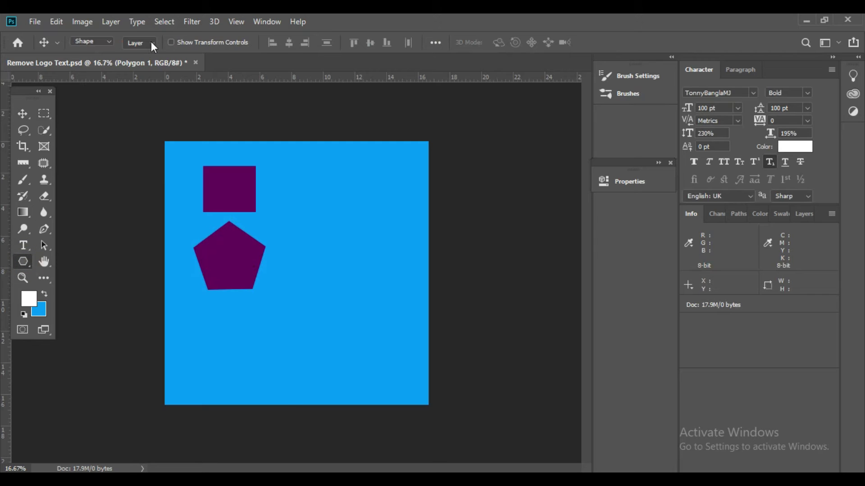
pyautogui.click(142, 42)
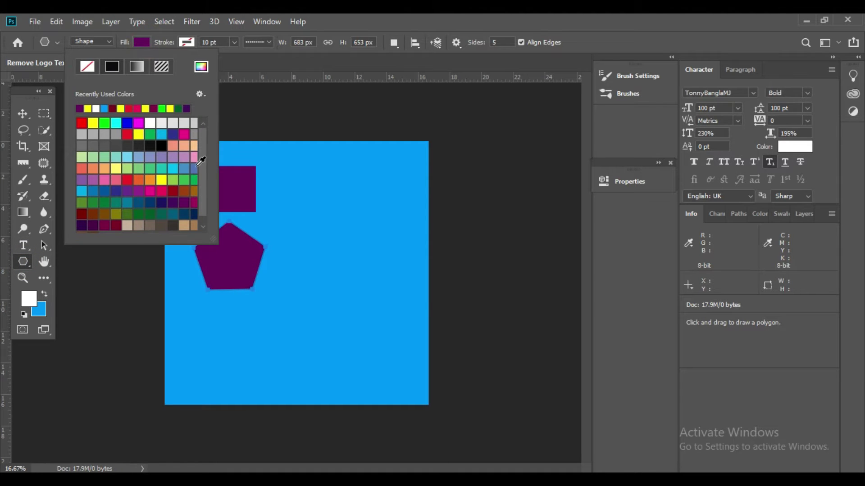
pyautogui.click(195, 202)
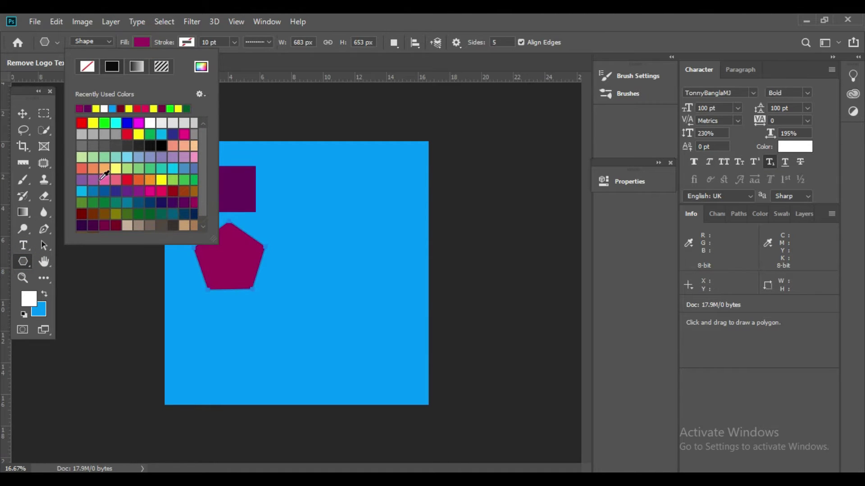
pyautogui.click(161, 180)
pyautogui.click(25, 122)
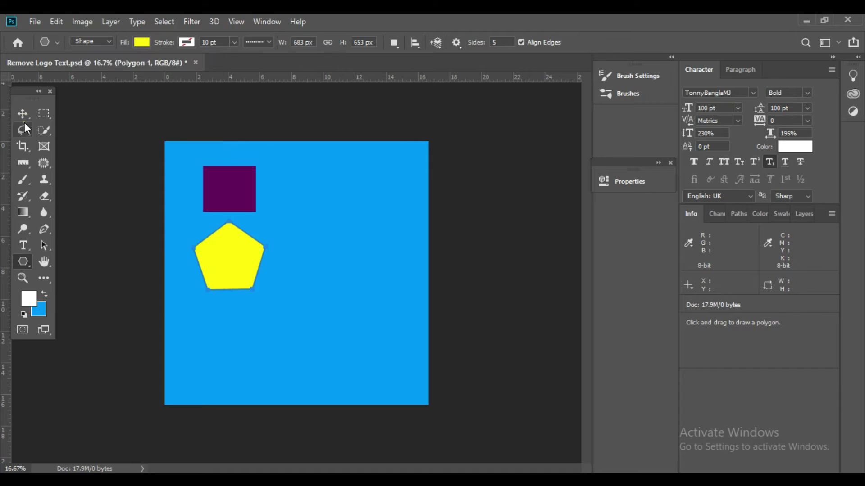
pyautogui.click(26, 261)
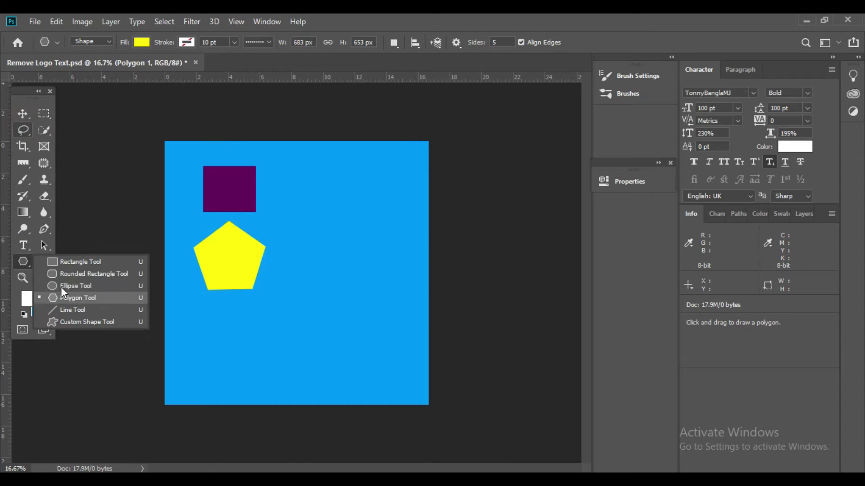
pyautogui.click(60, 282)
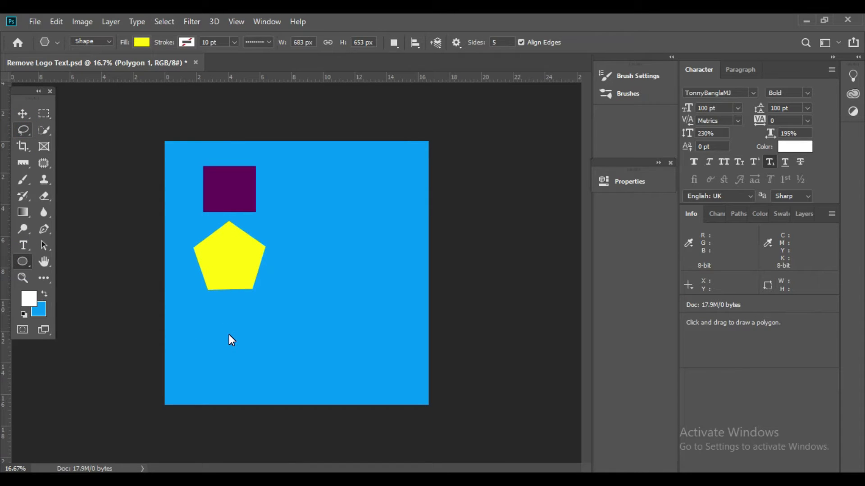
# - Draw a white ellipse below the yellow pentagon, redrawing it once
pyautogui.moveTo(229, 335)
pyautogui.mouseDown()
pyautogui.moveTo(325, 401)
pyautogui.moveTo(276, 366)
pyautogui.mouseUp()
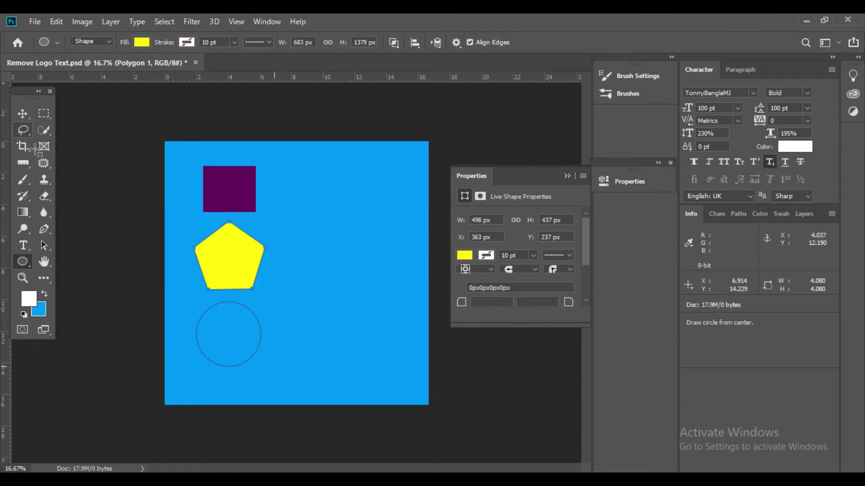
pyautogui.click(24, 115)
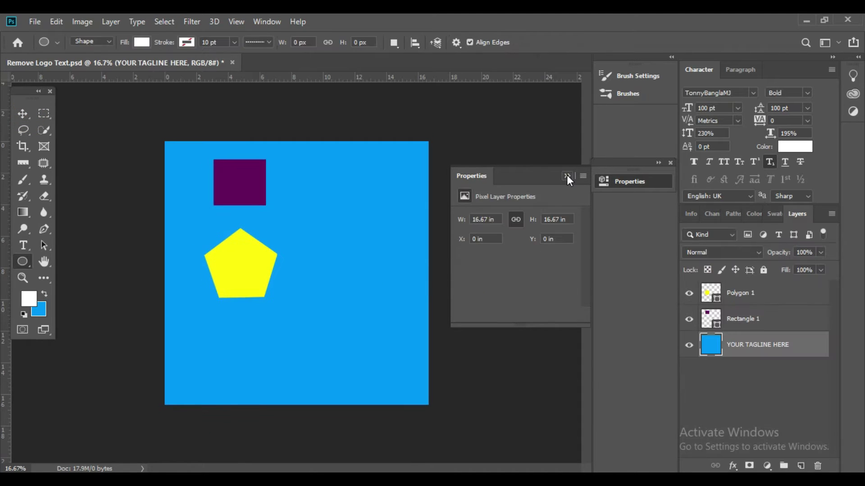
pyautogui.click(566, 175)
pyautogui.rightClick(23, 261)
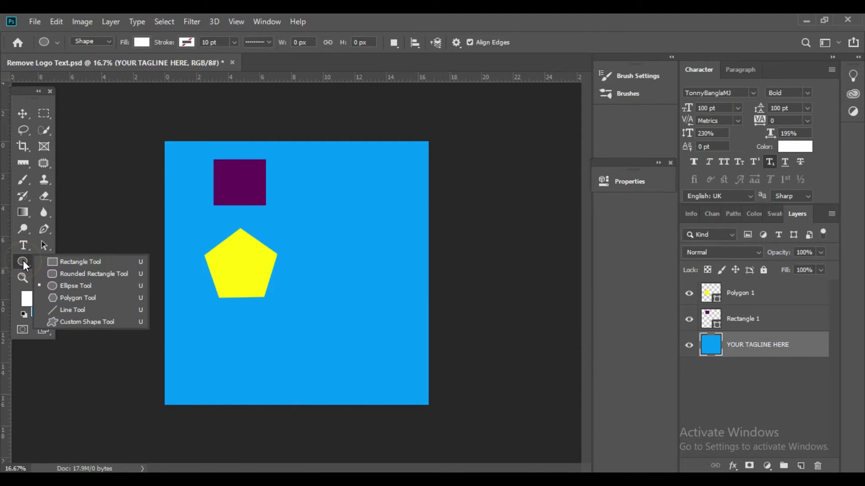
pyautogui.click(58, 286)
pyautogui.moveTo(224, 344)
pyautogui.mouseDown()
pyautogui.moveTo(257, 402)
pyautogui.moveTo(278, 409)
pyautogui.moveTo(252, 360)
pyautogui.moveTo(276, 349)
pyautogui.mouseUp()
pyautogui.click(23, 113)
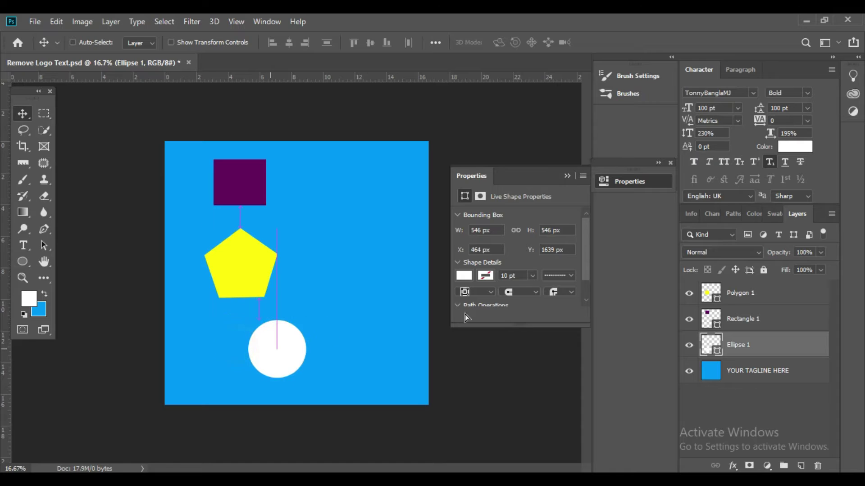
pyautogui.click(566, 173)
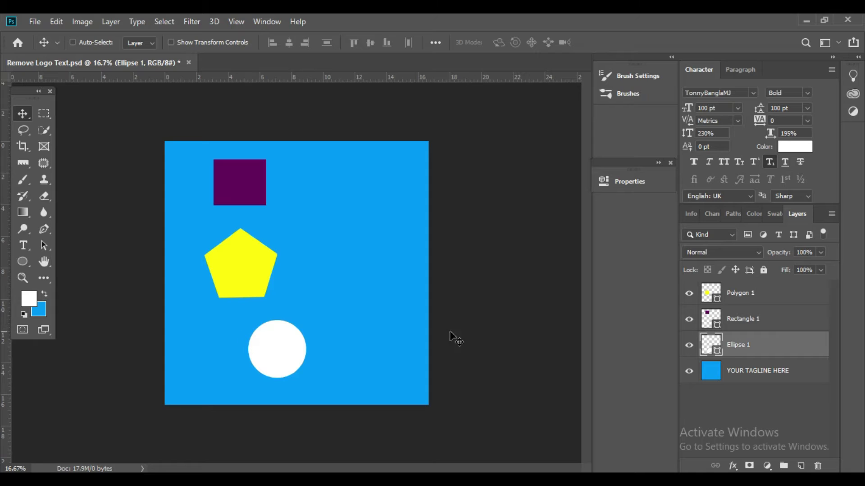
# - Select all three shape layers and try aligning centres, left edges and right edges
pyautogui.click(757, 296)
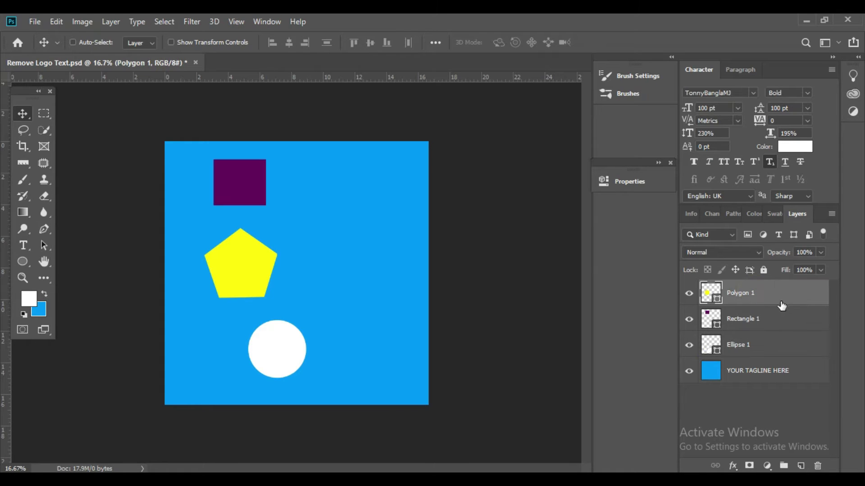
pyautogui.keyDown('shift'); pyautogui.click(766, 353); pyautogui.keyUp('shift')
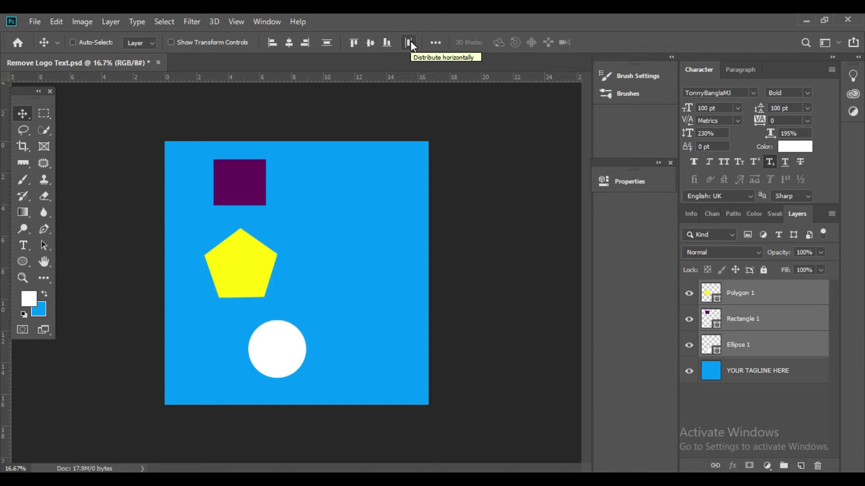
pyautogui.click(433, 42)
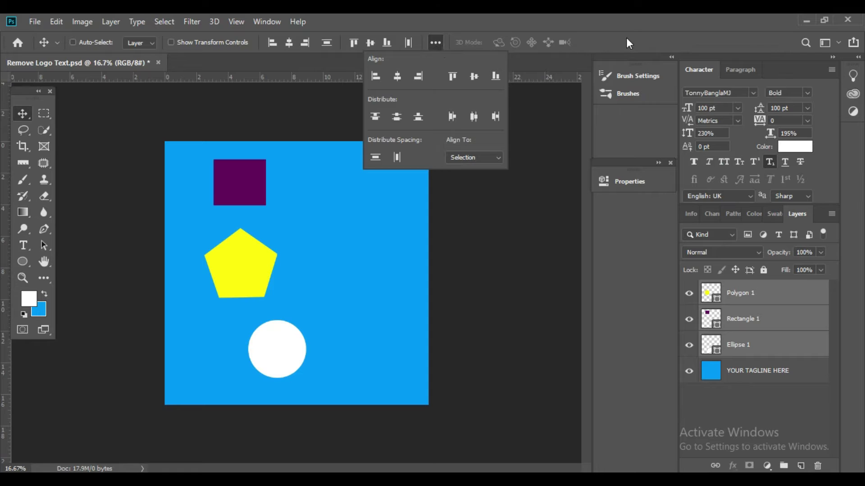
pyautogui.click(626, 38)
pyautogui.click(436, 40)
pyautogui.click(398, 77)
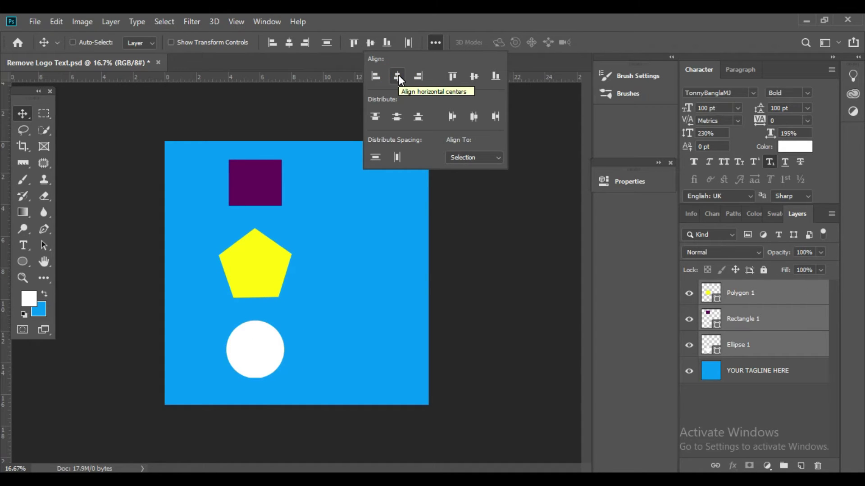
pyautogui.click(375, 76)
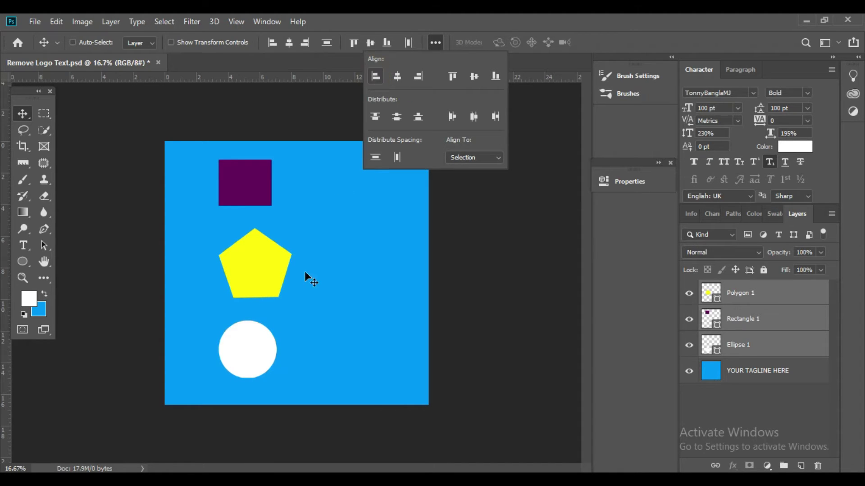
pyautogui.click(420, 76)
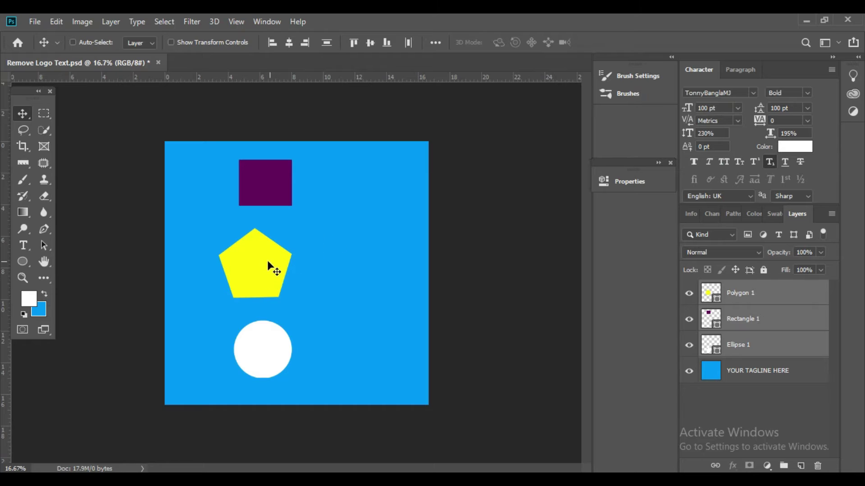
# - Move the pentagon up beside the square and the circle to the upper left
pyautogui.click(768, 385)
pyautogui.click(759, 299)
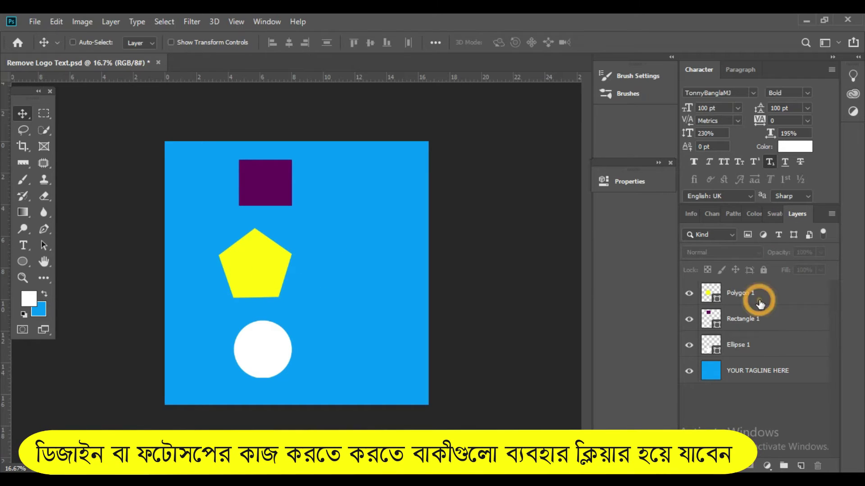
pyautogui.moveTo(262, 291); pyautogui.dragTo(385, 234)
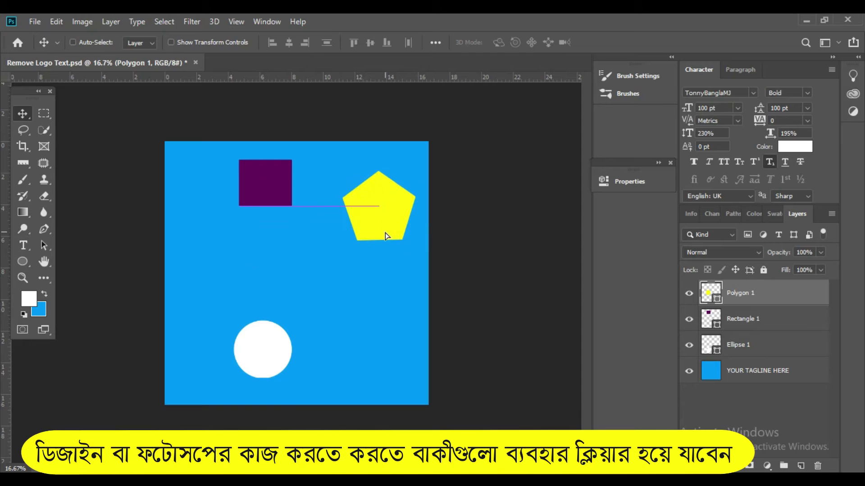
pyautogui.click(756, 343)
pyautogui.moveTo(276, 360); pyautogui.dragTo(218, 245)
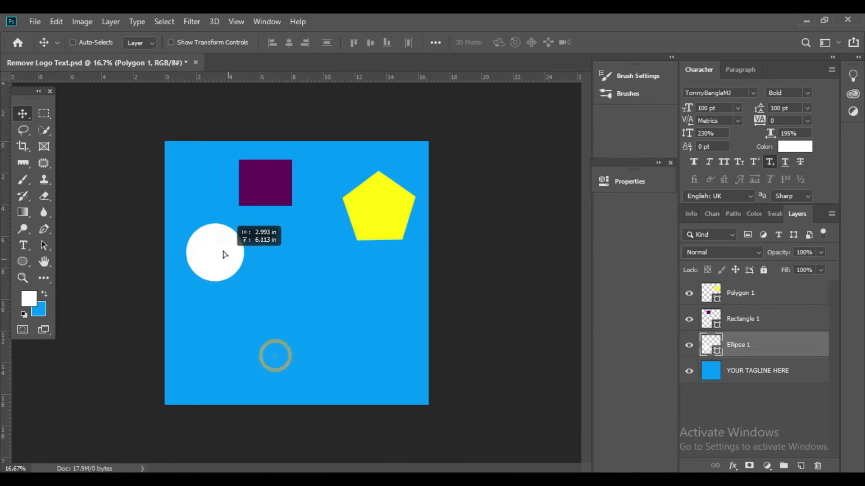
# - Align all three shapes by their top edges and add a horizontal guide there
pyautogui.click(757, 292)
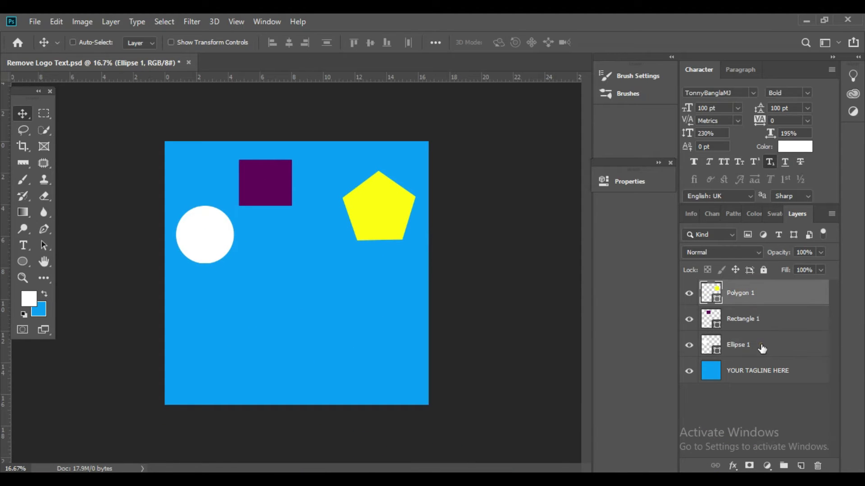
pyautogui.keyDown('shift'); pyautogui.click(757, 344); pyautogui.keyUp('shift')
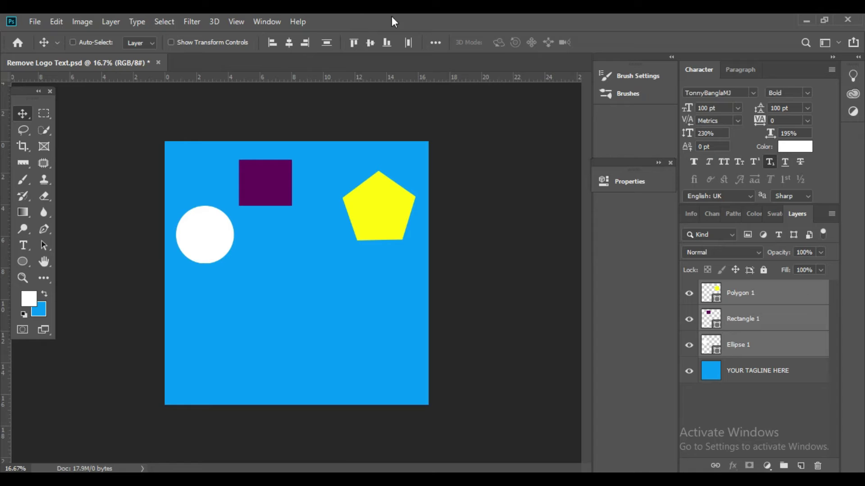
pyautogui.click(436, 43)
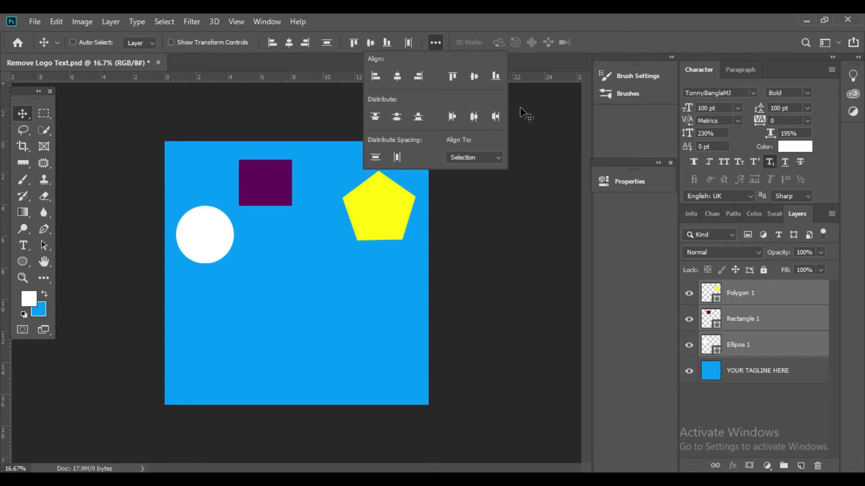
pyautogui.click(453, 77)
pyautogui.click(425, 58)
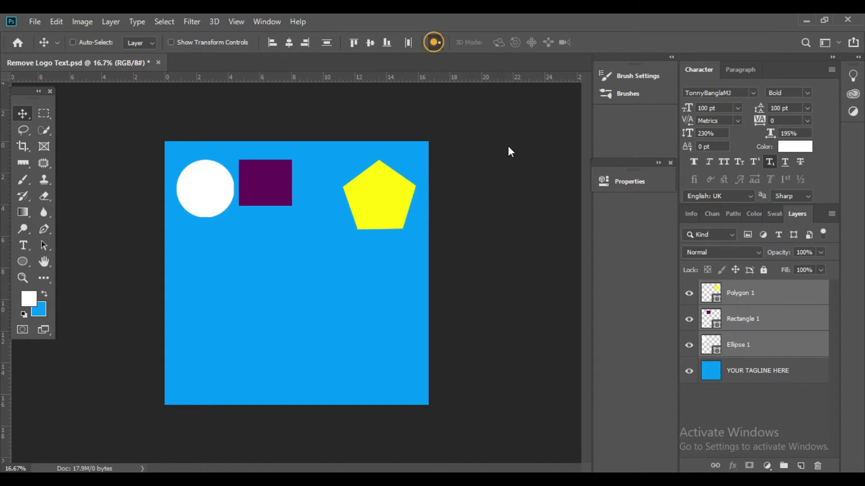
pyautogui.moveTo(140, 80)
pyautogui.mouseDown()
pyautogui.moveTo(145, 159)
pyautogui.moveTo(166, 80)
pyautogui.mouseUp()
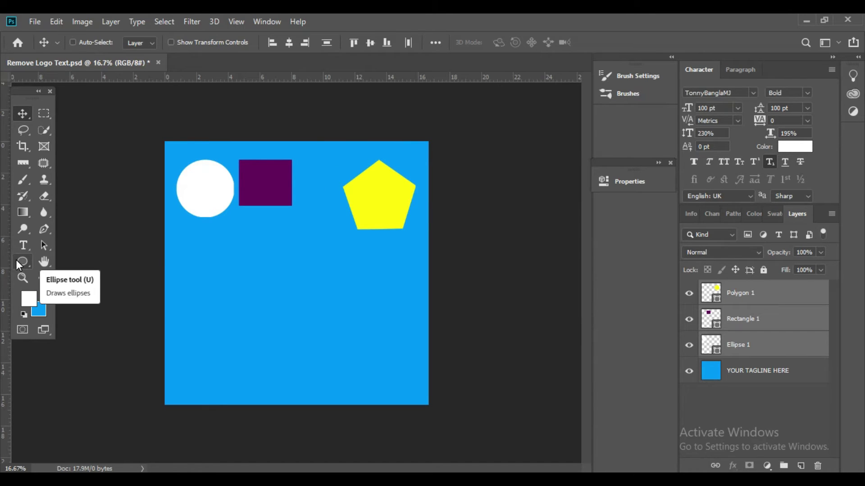
pyautogui.click(22, 112)
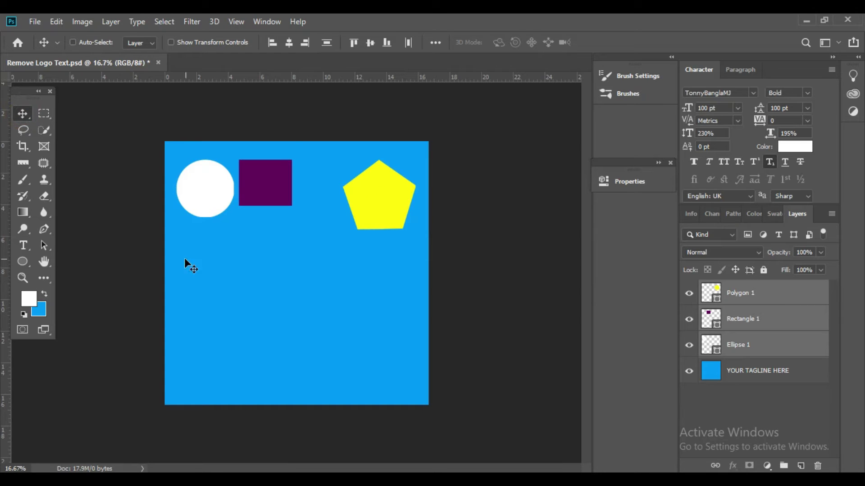
# - Fill the circle dark purple
pyautogui.click(23, 116)
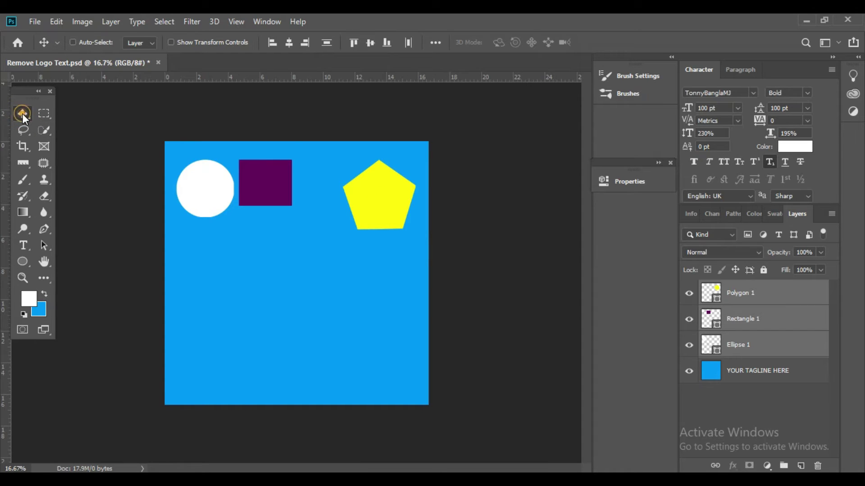
pyautogui.click(743, 298)
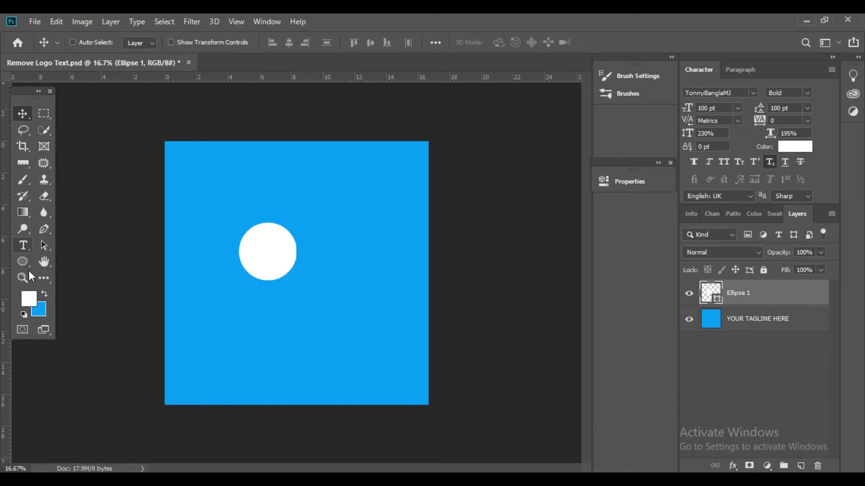
pyautogui.click(23, 263)
pyautogui.click(142, 42)
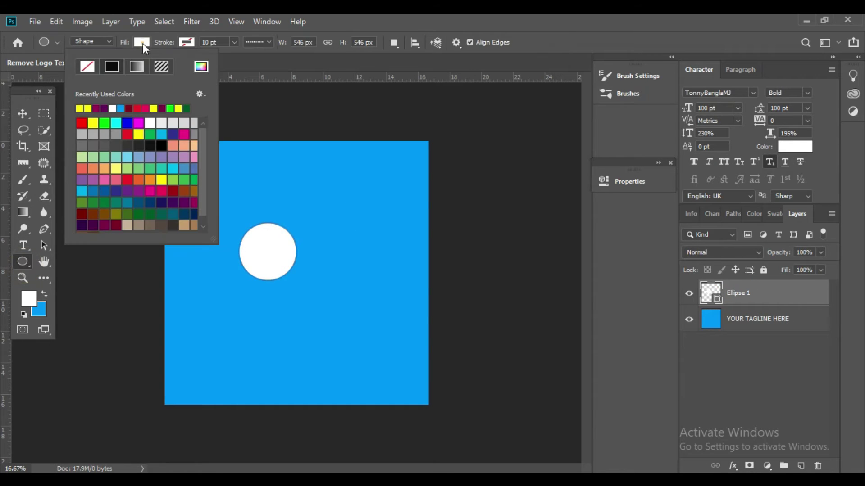
pyautogui.click(186, 203)
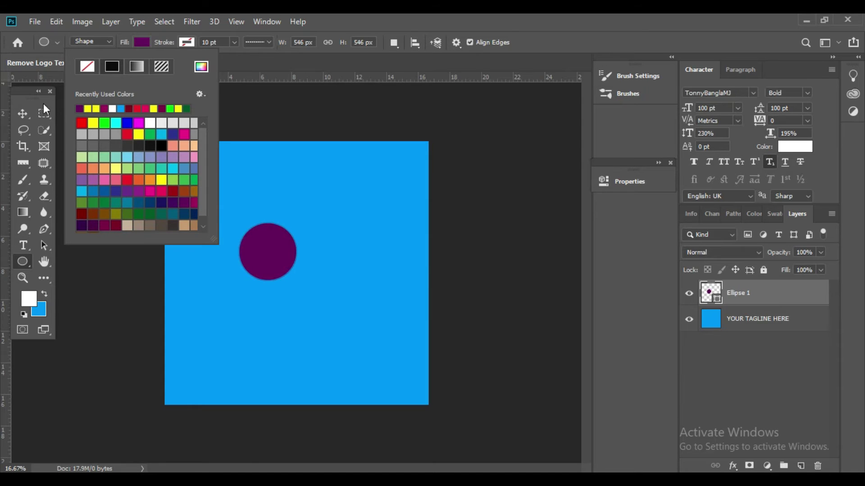
# - Shrink the purple circle to about a fifth of its size
pyautogui.click(23, 113)
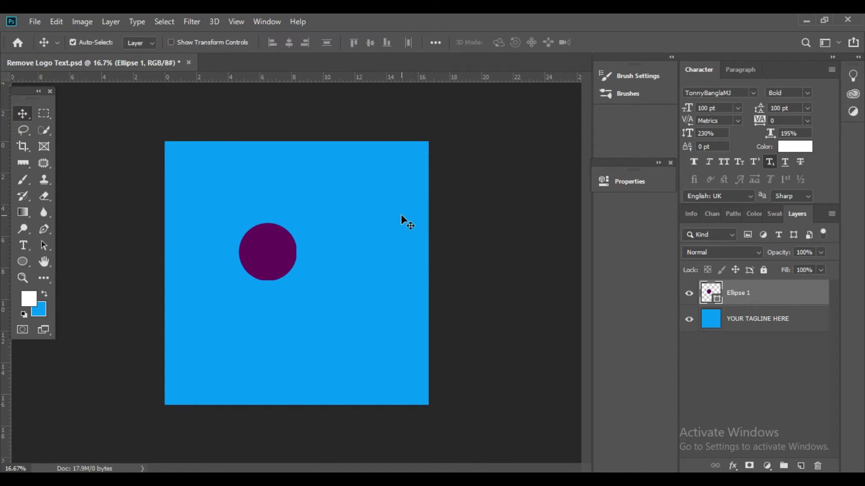
pyautogui.hotkey('ctrl', 't')
pyautogui.moveTo(298, 221); pyautogui.dragTo(319, 257)
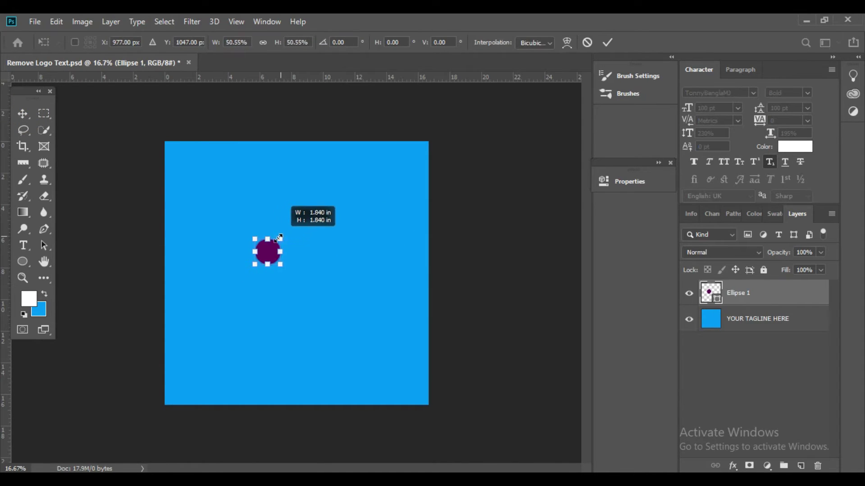
pyautogui.hotkey('ctrl', '+')
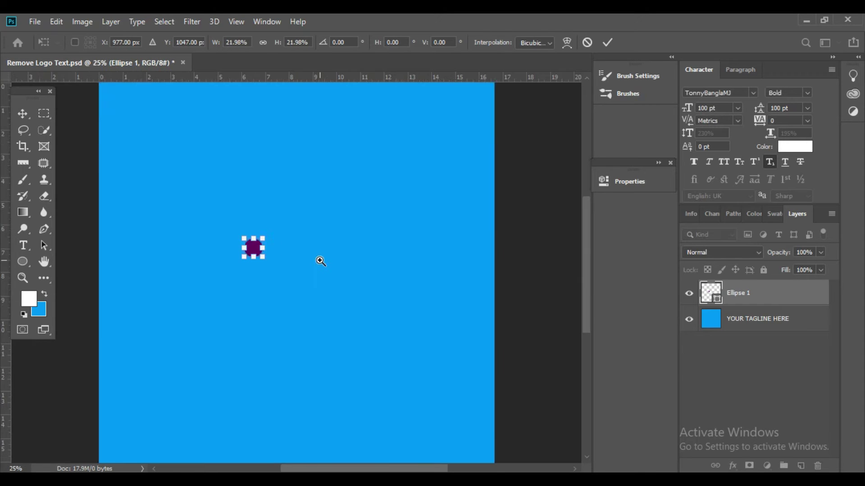
pyautogui.hotkey('ctrl', '+')
pyautogui.press('Return')
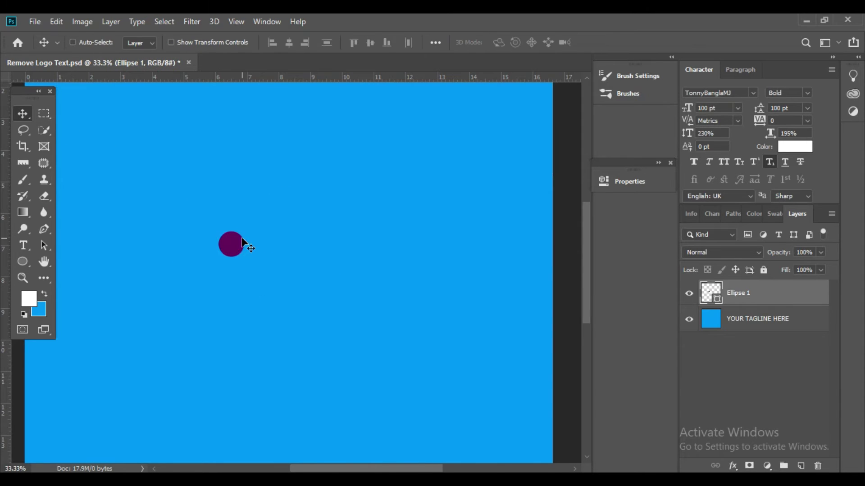
# - Duplicate the small circle into a row of four and select all four layers
pyautogui.click(233, 248)
pyautogui.moveTo(233, 248); pyautogui.dragTo(342, 253)
pyautogui.hotkey('ctrl', 'z')
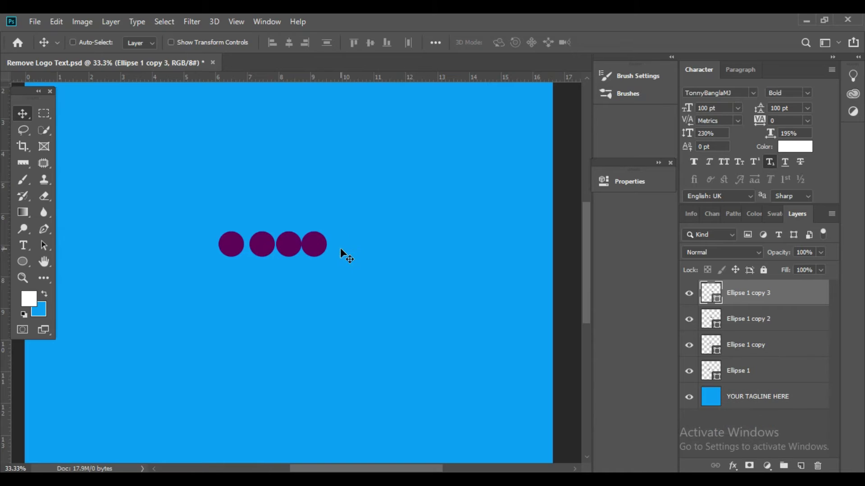
pyautogui.click(23, 116)
pyautogui.click(760, 372)
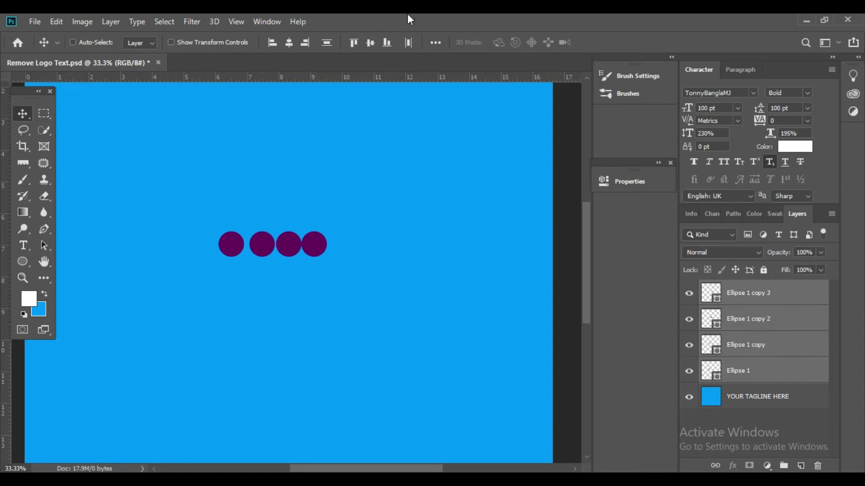
# - Draw a new rectangle on the left side of the canvas
pyautogui.click(435, 43)
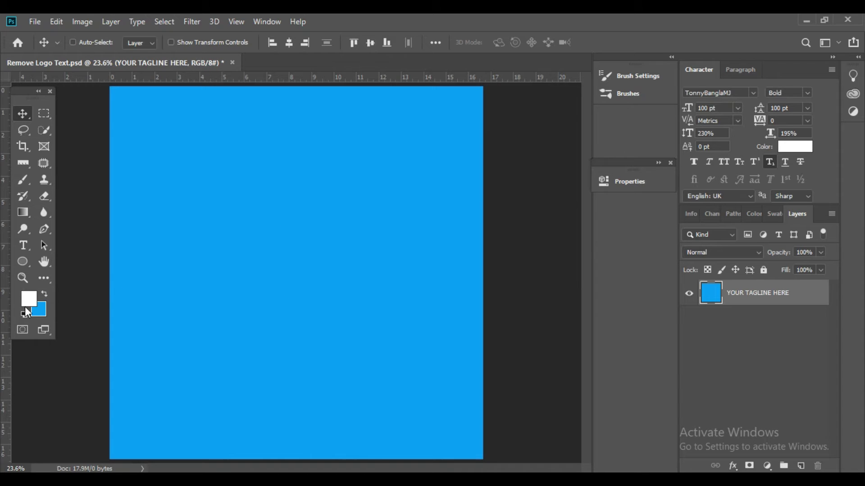
pyautogui.click(24, 259)
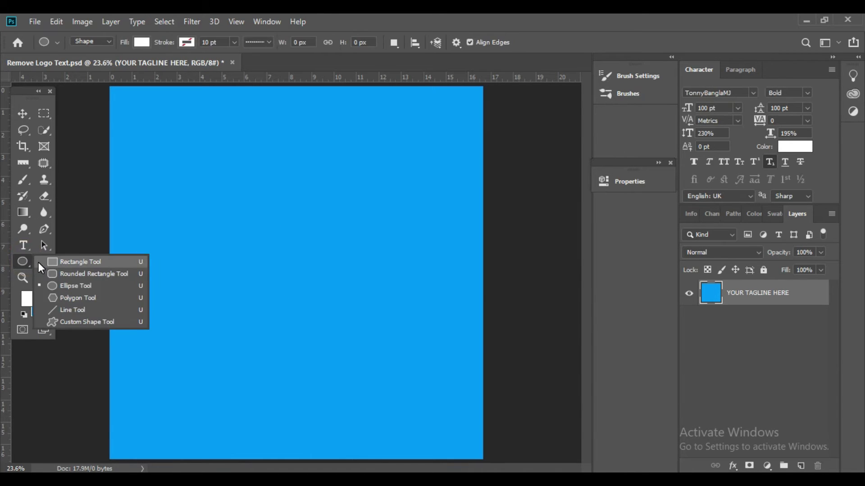
pyautogui.click(39, 262)
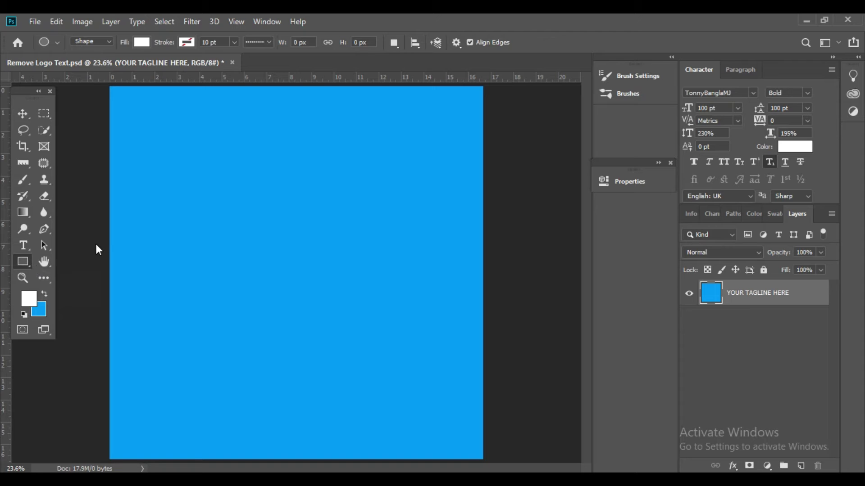
pyautogui.moveTo(176, 196); pyautogui.dragTo(297, 315)
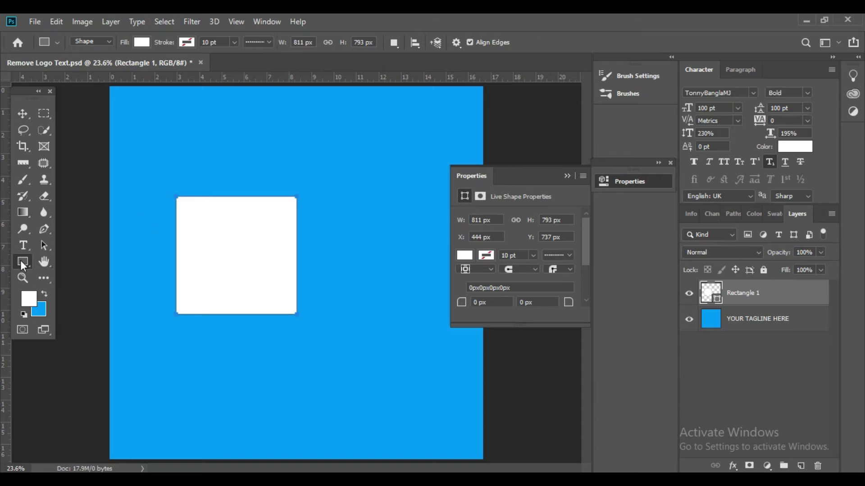
# - Remove the rectangle's fill and give it a dark purple dotted outline
pyautogui.click(163, 45)
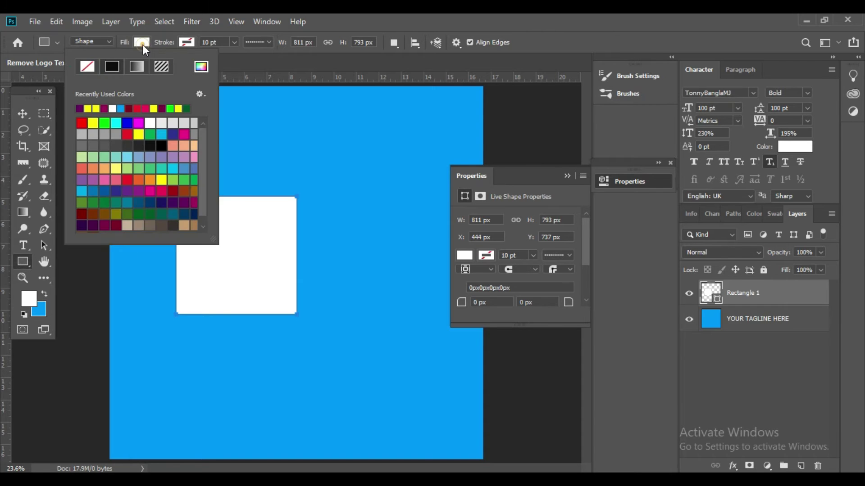
pyautogui.click(87, 66)
pyautogui.click(190, 41)
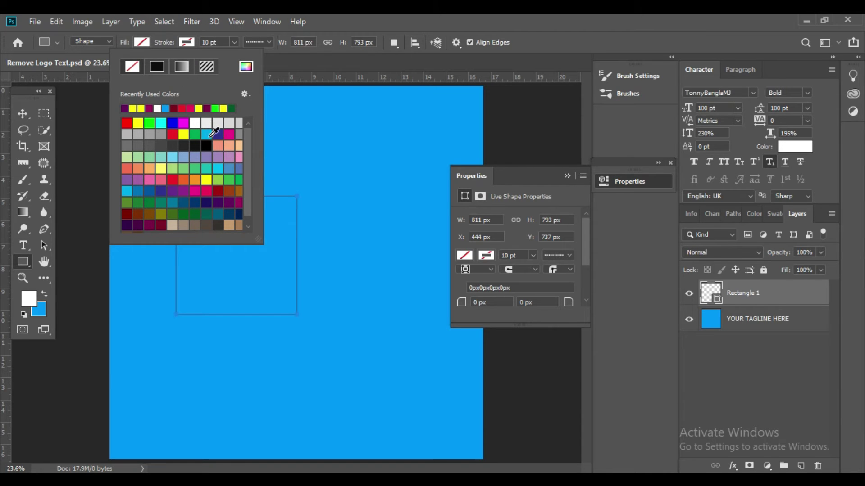
pyautogui.click(231, 203)
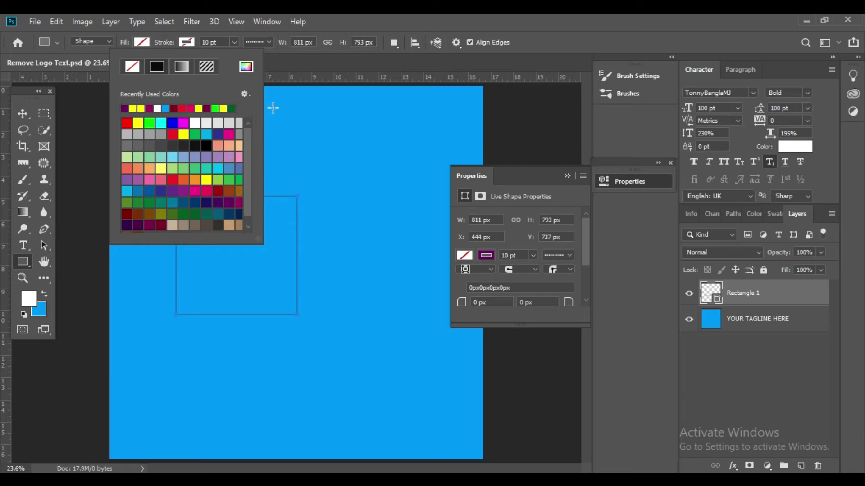
pyautogui.click(23, 114)
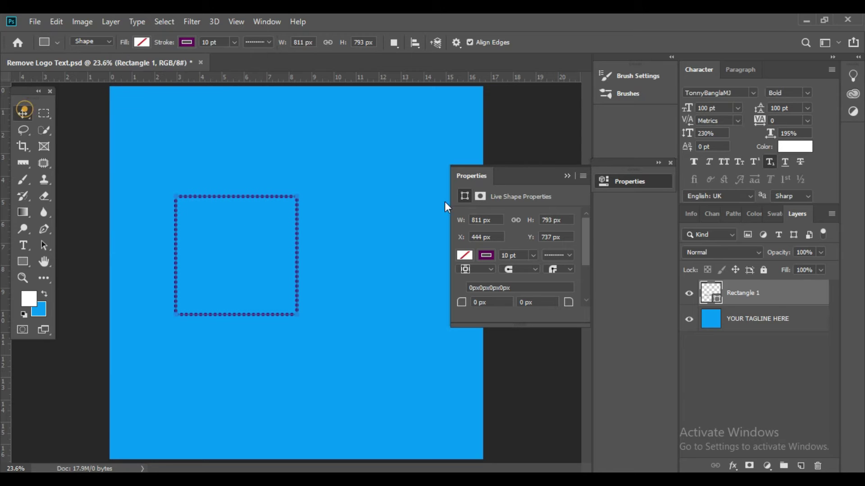
pyautogui.click(323, 274)
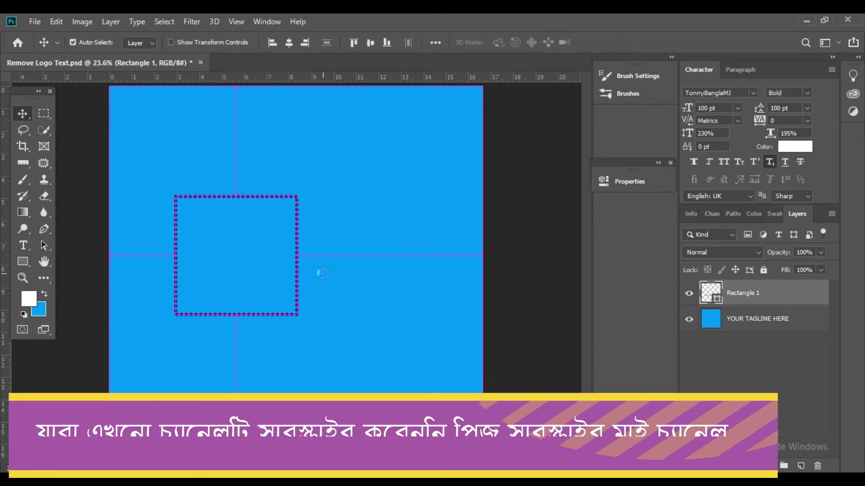
# - Open the JU Pic.jpg photo from the desktop
pyautogui.hotkey('ctrl', 'o')
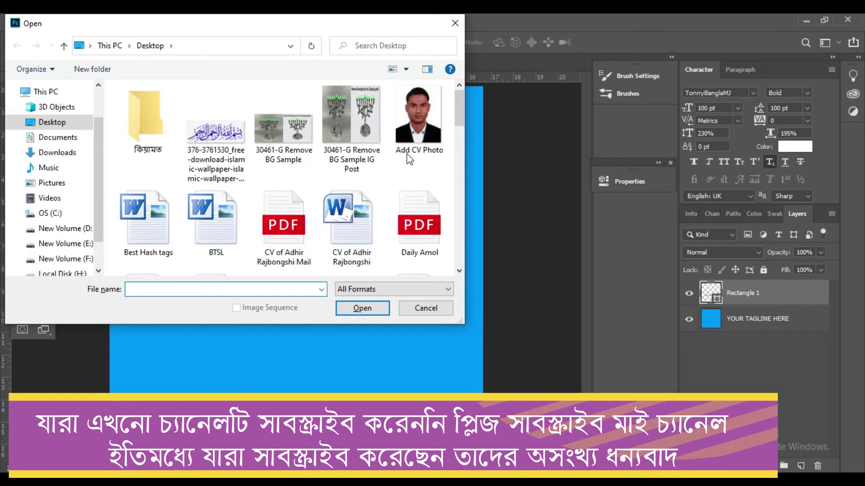
pyautogui.click(406, 153)
pyautogui.scroll(-3, 361, 218)
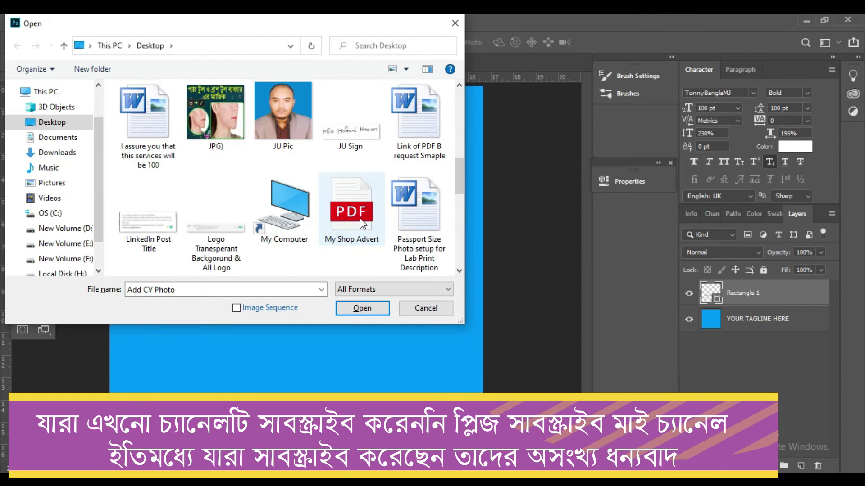
pyautogui.click(306, 135)
pyautogui.click(363, 307)
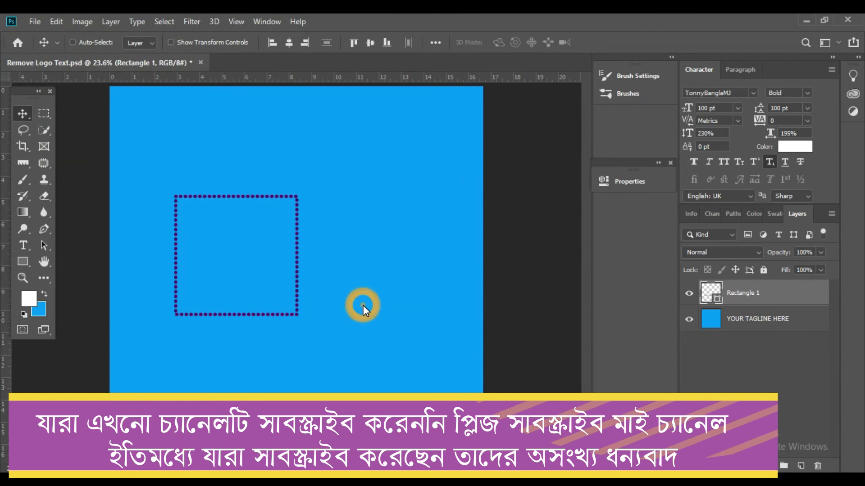
# - Paste the whole photo into the banner document and enlarge it over the dotted frame
pyautogui.hotkey('ctrl', 'a')
pyautogui.hotkey('ctrl', 'c')
pyautogui.hotkey('ctrl', 'Tab')
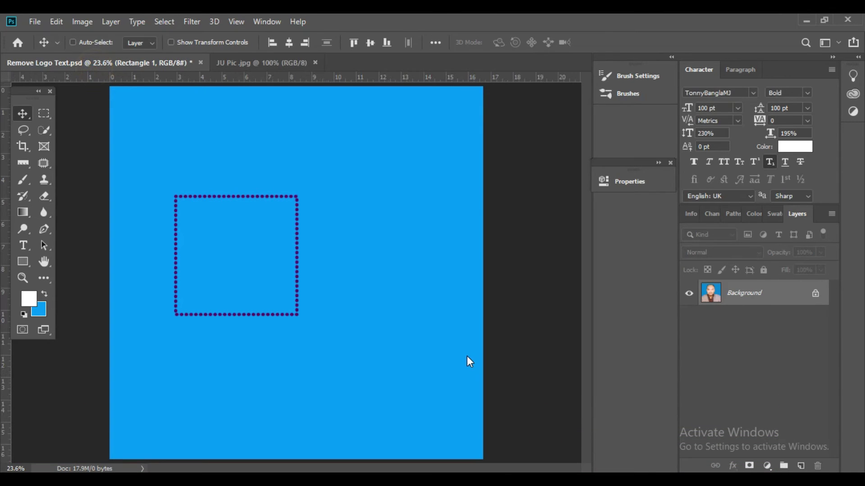
pyautogui.hotkey('ctrl', 'v')
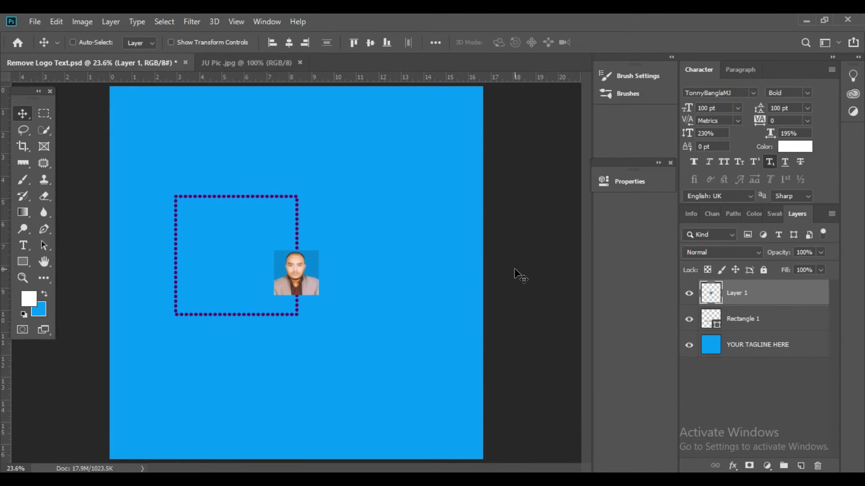
pyautogui.press('ctrl')
pyautogui.hotkey('ctrl', 't')
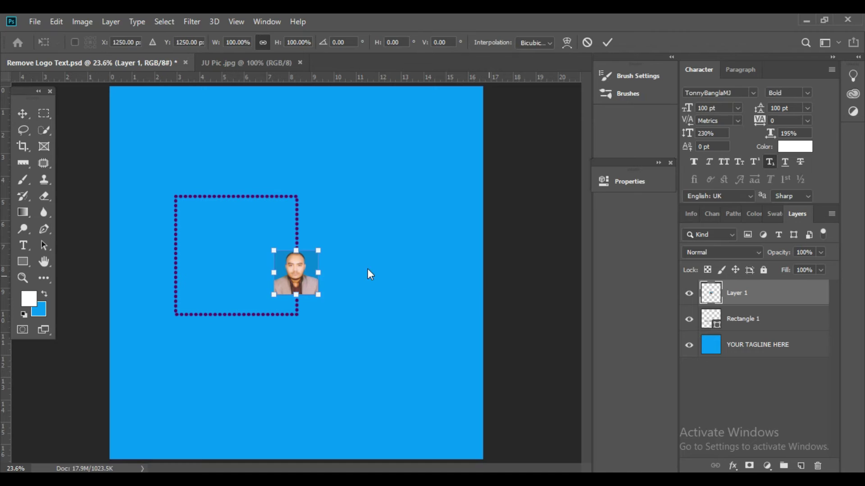
pyautogui.moveTo(319, 250); pyautogui.dragTo(365, 202)
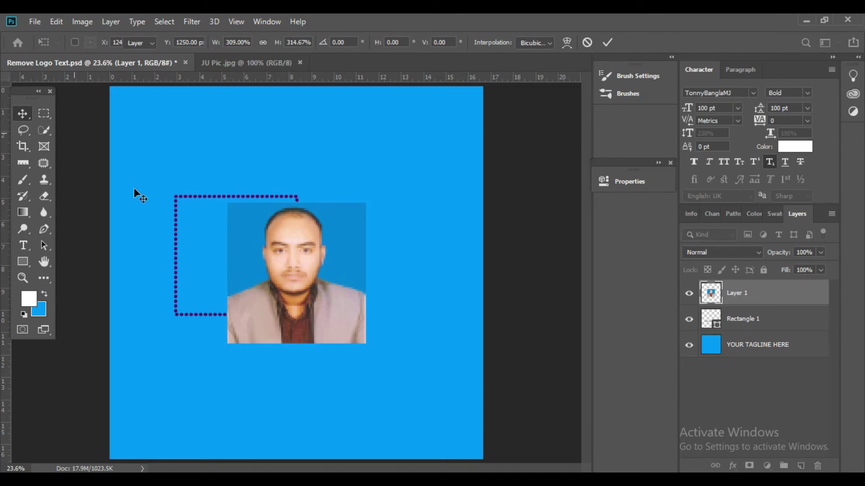
pyautogui.press('Return')
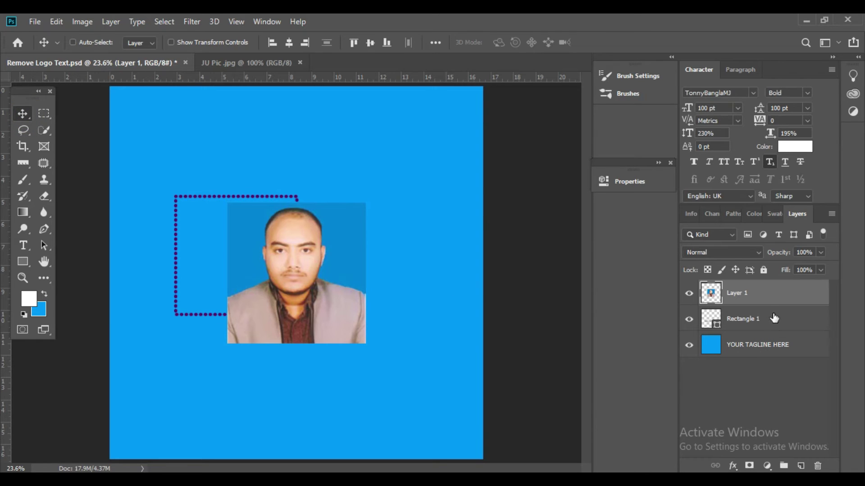
# - Centre the photo horizontally on the frame and shrink it to the frame's width
pyautogui.keyDown('ctrl'); pyautogui.click(751, 321); pyautogui.keyUp('ctrl')
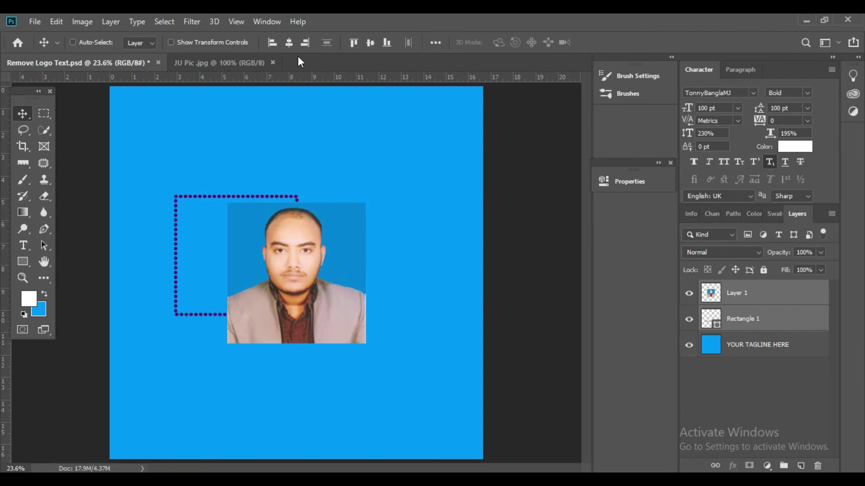
pyautogui.click(291, 43)
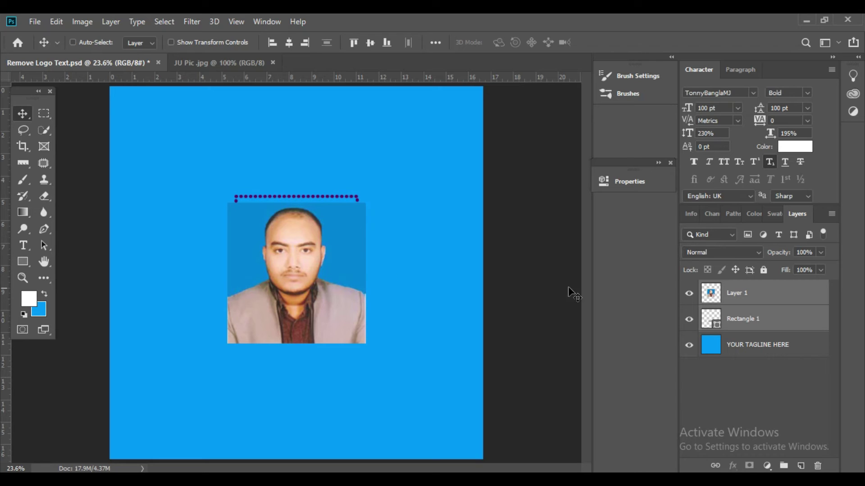
pyautogui.click(743, 318)
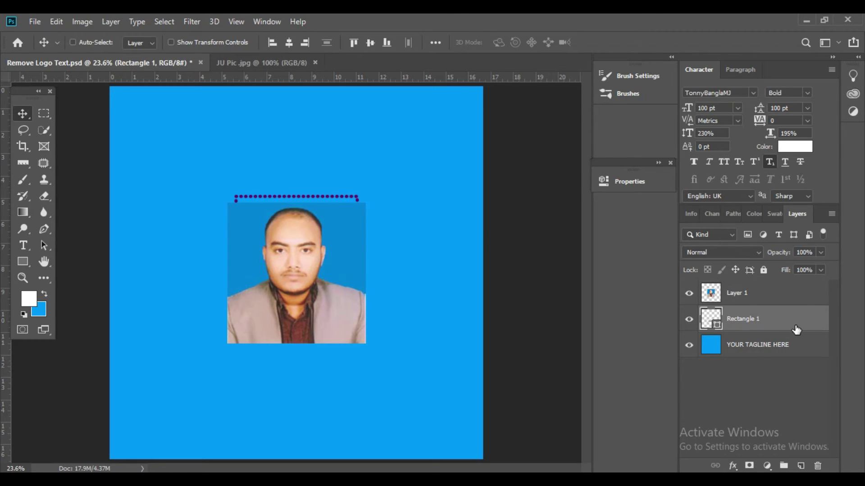
pyautogui.click(756, 295)
pyautogui.hotkey('ctrl', 't')
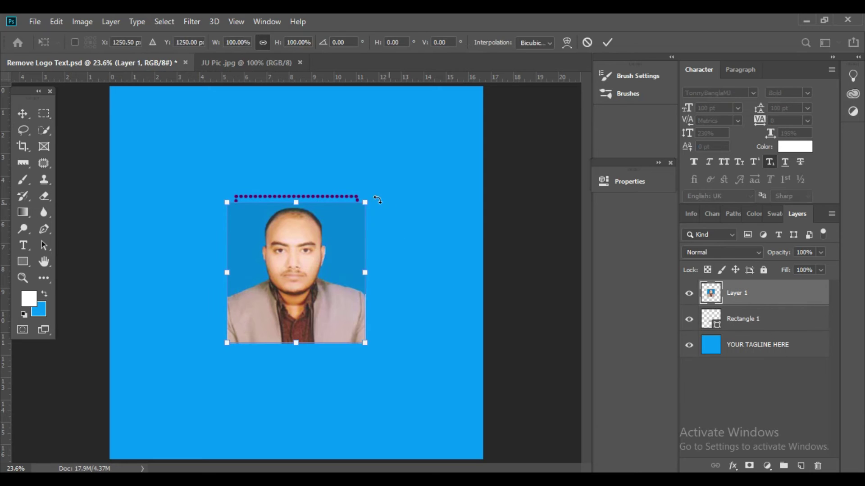
pyautogui.moveTo(365, 202); pyautogui.dragTo(356, 211)
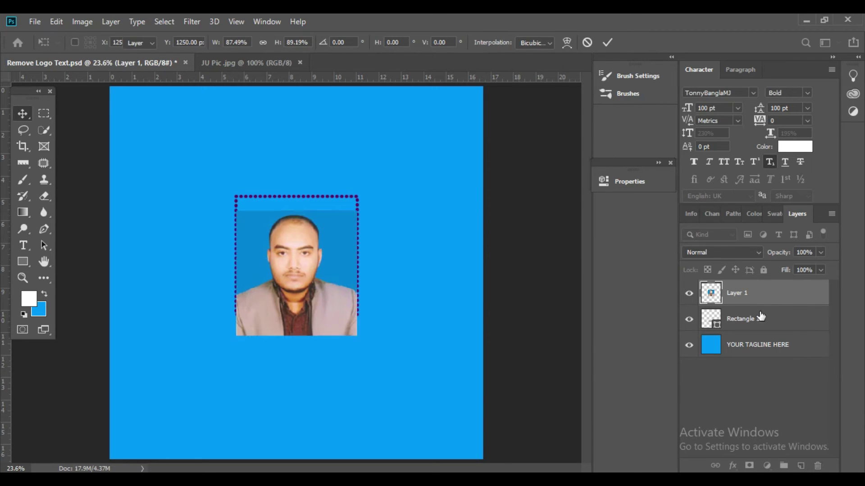
pyautogui.press('Return')
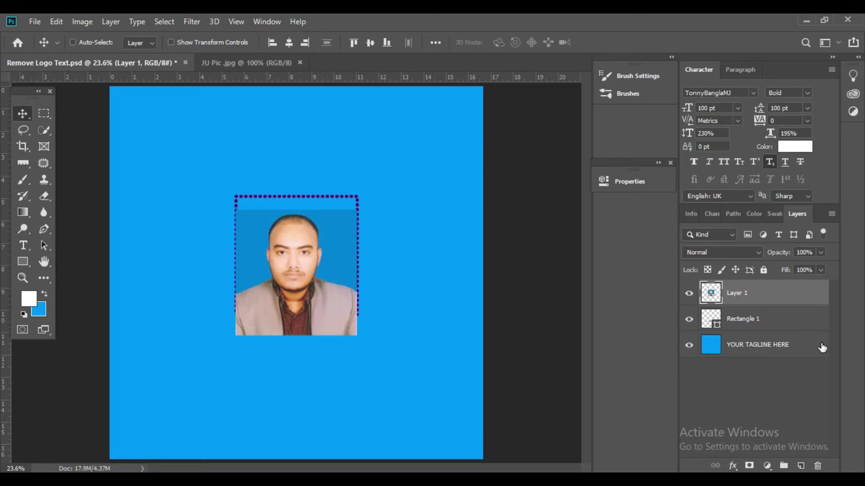
# - Centre the photo vertically on the frame and shorten it to fit inside
pyautogui.keyDown('ctrl'); pyautogui.click(756, 319); pyautogui.keyUp('ctrl')
pyautogui.click(371, 44)
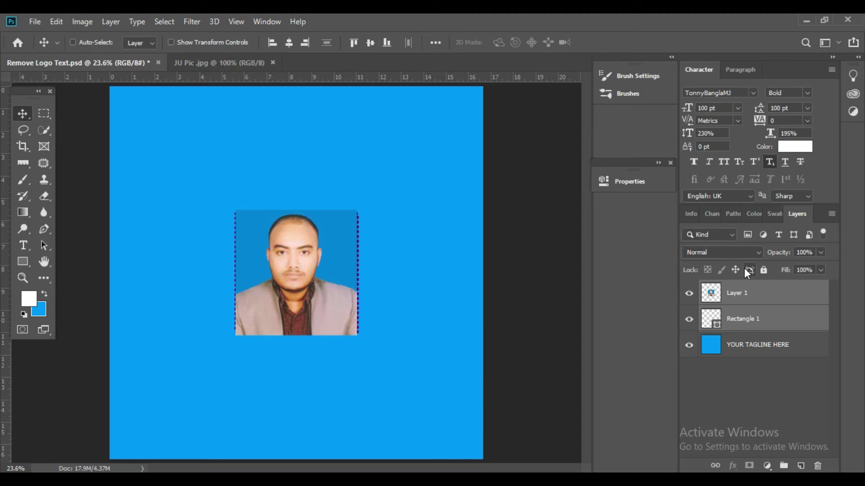
pyautogui.click(756, 293)
pyautogui.hotkey('ctrl', 't')
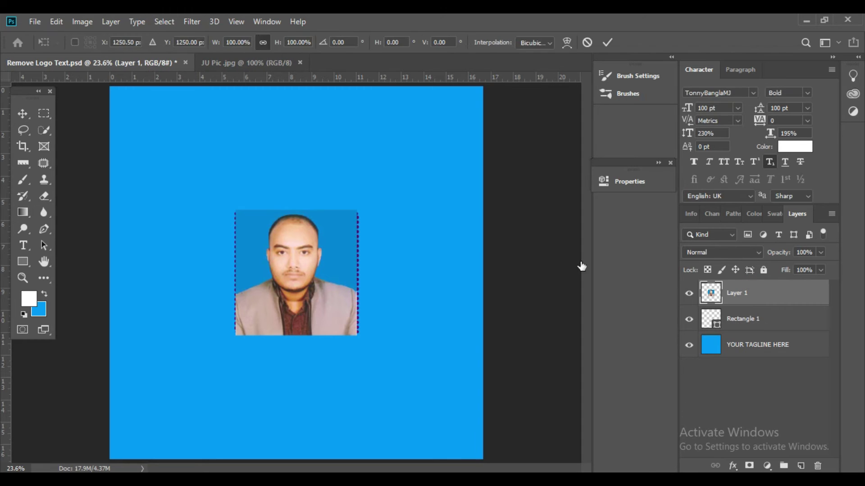
pyautogui.moveTo(358, 208); pyautogui.dragTo(357, 212)
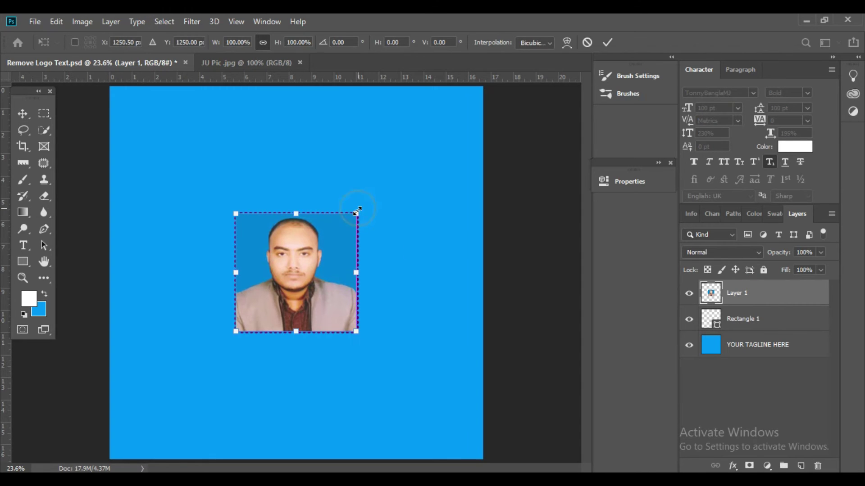
pyautogui.press('Return')
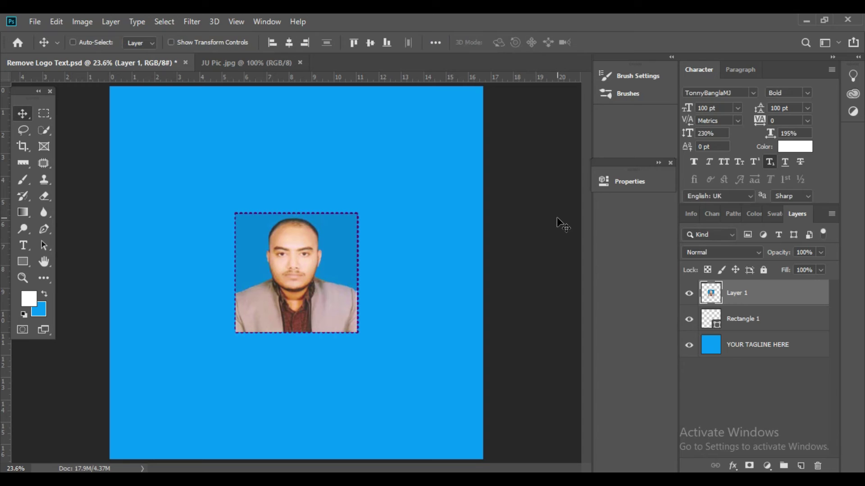
# - Drag the white and purple circles away from the yellow triangle
pyautogui.click(23, 114)
pyautogui.click(739, 316)
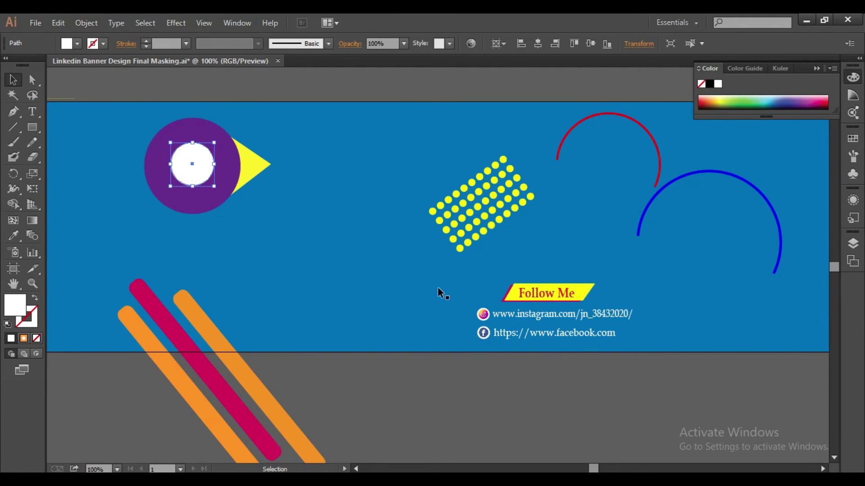
pyautogui.click(261, 173)
pyautogui.click(200, 187)
pyautogui.click(262, 199)
pyautogui.click(233, 170)
pyautogui.click(290, 204)
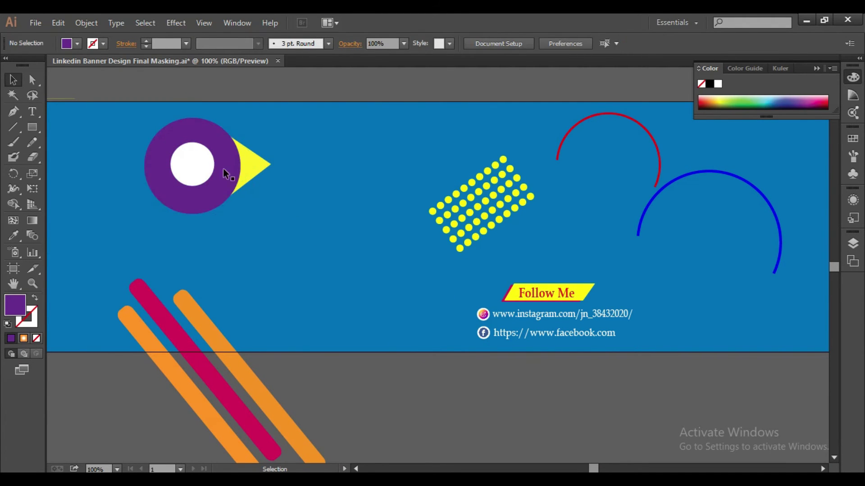
pyautogui.moveTo(200, 185); pyautogui.dragTo(218, 260)
pyautogui.moveTo(222, 179); pyautogui.dragTo(163, 193)
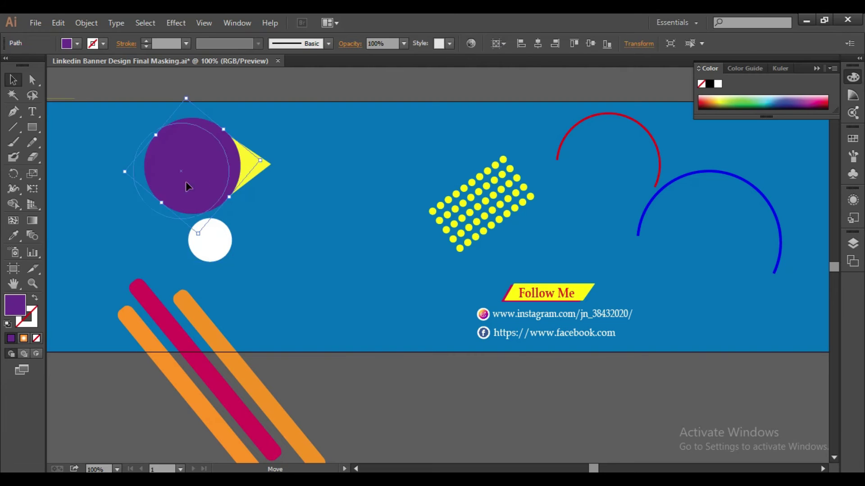
pyautogui.click(248, 185)
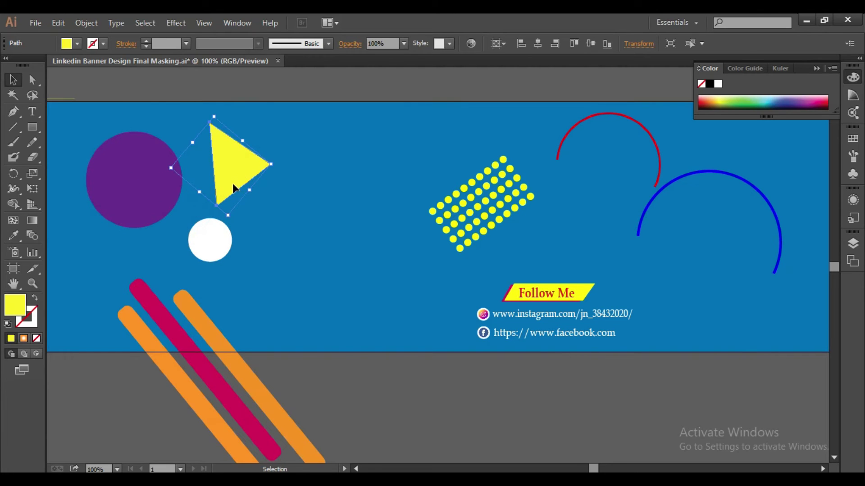
pyautogui.click(299, 252)
# - Centre the white circle in the purple circle horizontally and vertically, forming a ring
pyautogui.click(204, 241)
pyautogui.keyDown('shift'); pyautogui.click(123, 196); pyautogui.keyUp('shift')
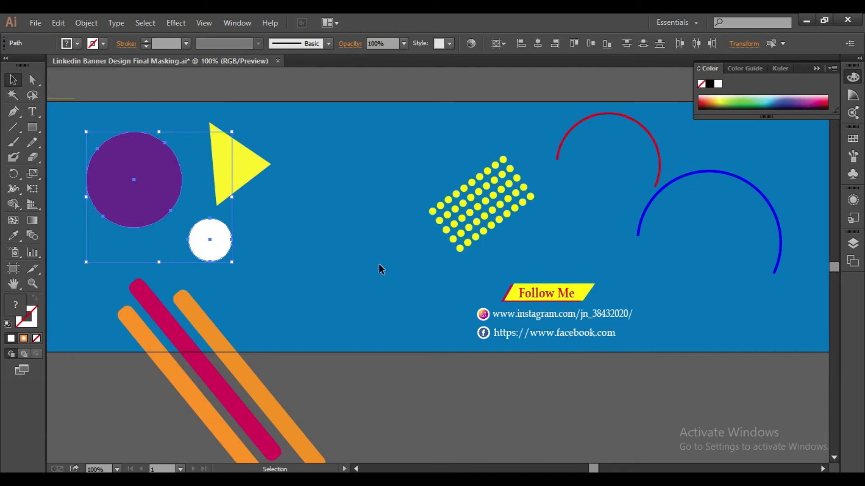
pyautogui.click(539, 44)
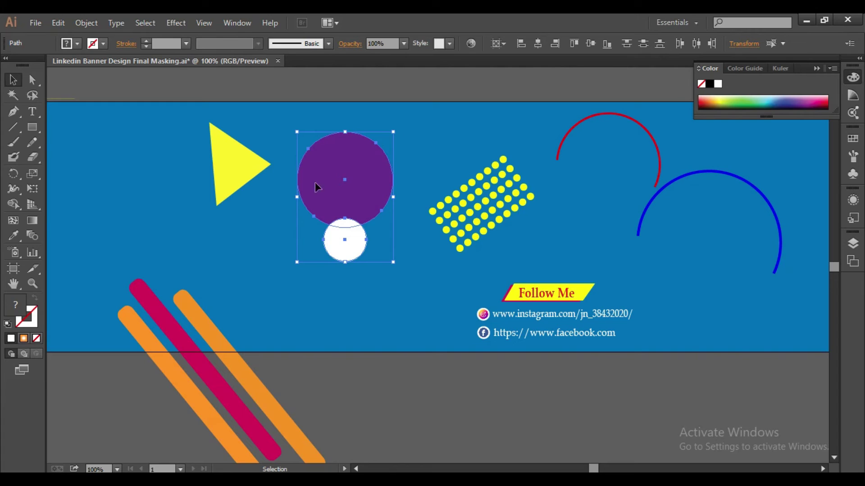
pyautogui.click(591, 43)
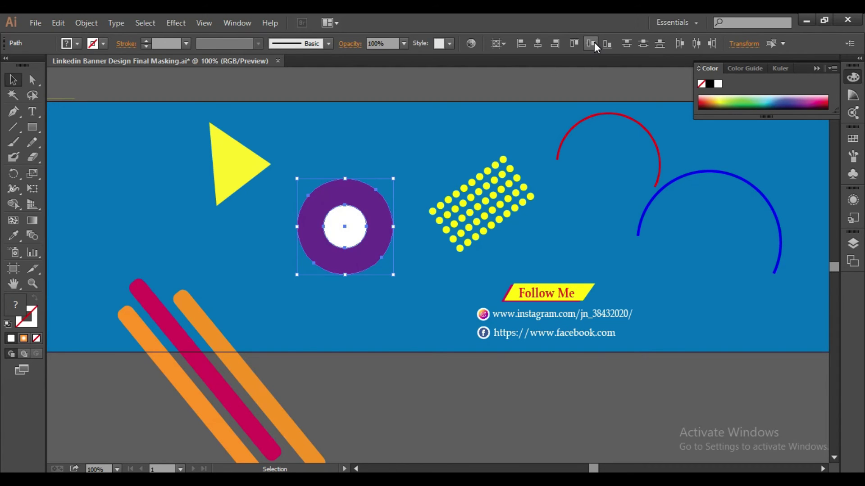
pyautogui.click(458, 161)
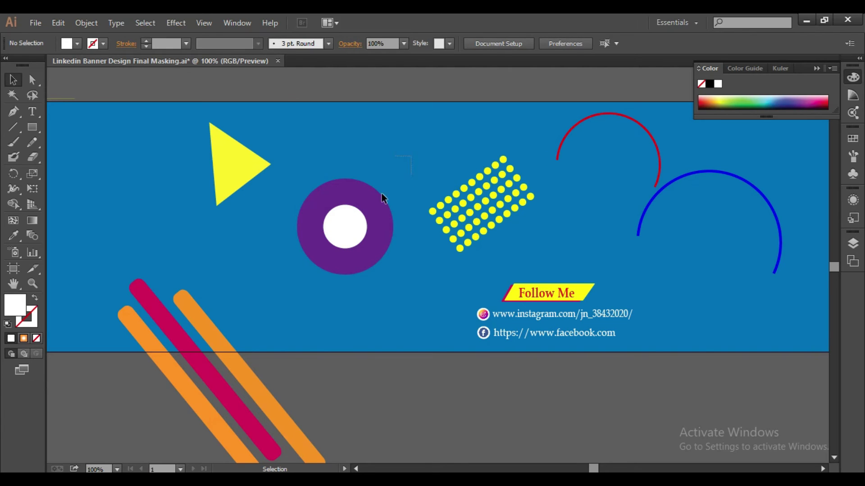
pyautogui.click(352, 234)
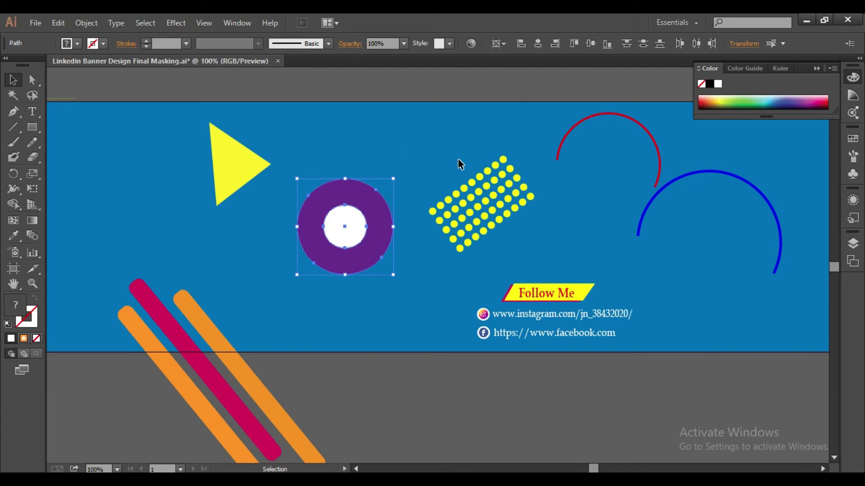
pyautogui.click(419, 143)
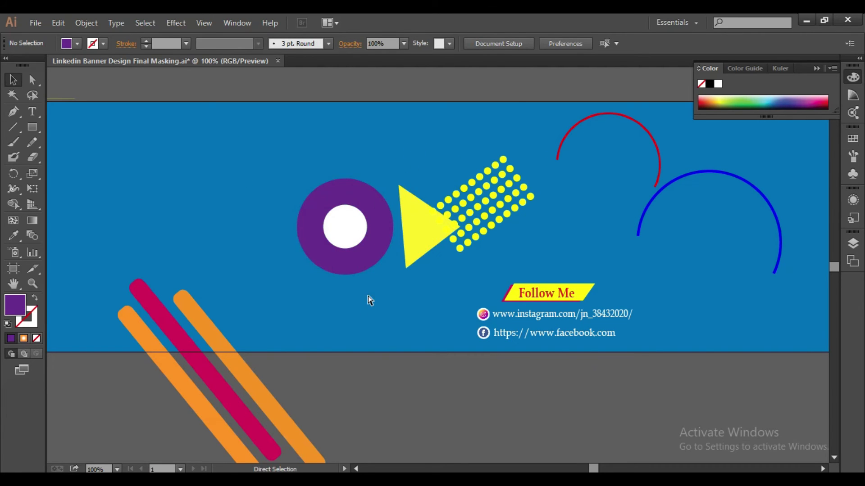
# - Delete the pink and orange diagonal stripes
pyautogui.hotkey('ctrl', '-')
pyautogui.moveTo(297, 406); pyautogui.dragTo(287, 407)
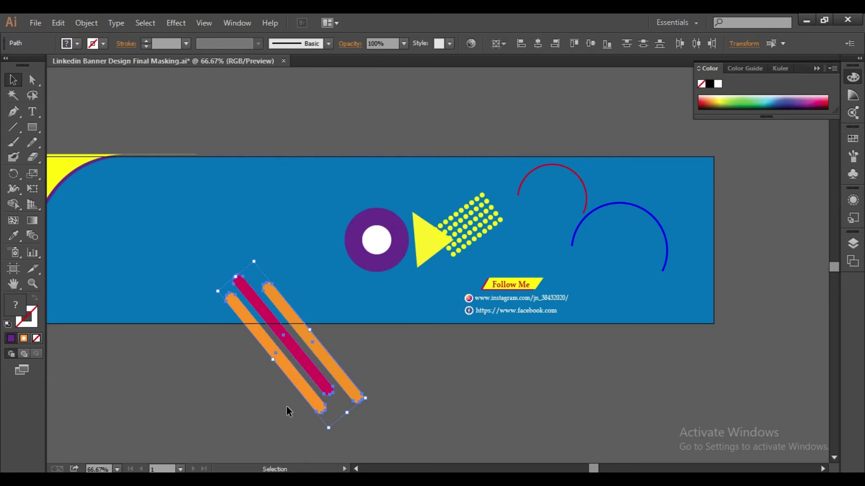
pyautogui.click(447, 372)
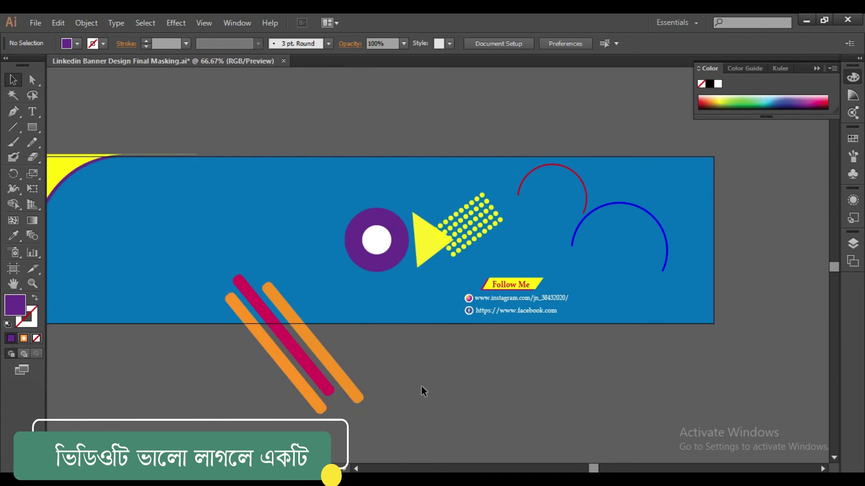
pyautogui.moveTo(342, 365); pyautogui.dragTo(284, 388)
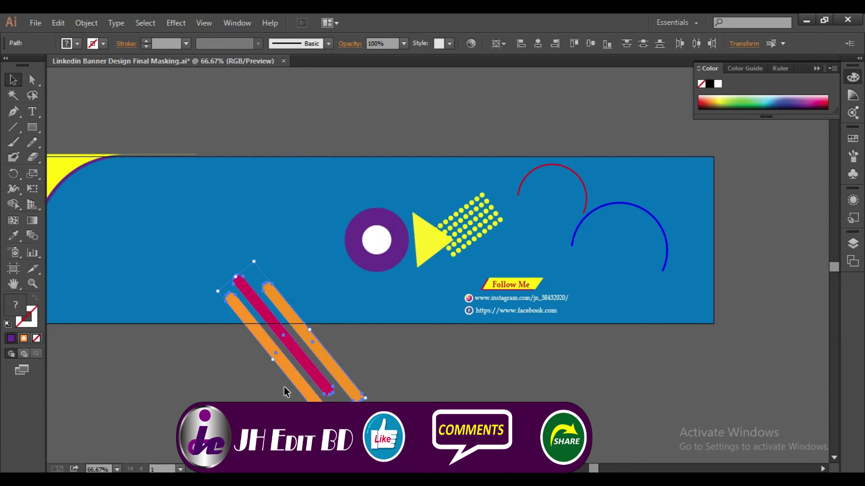
pyautogui.press('Delete')
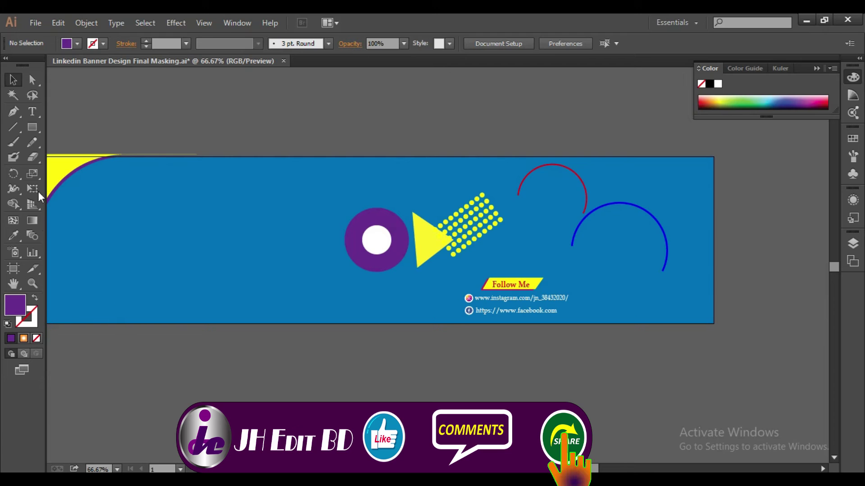
# - Draw a long purple rounded bar and copy it into two more bars below
pyautogui.click(33, 130)
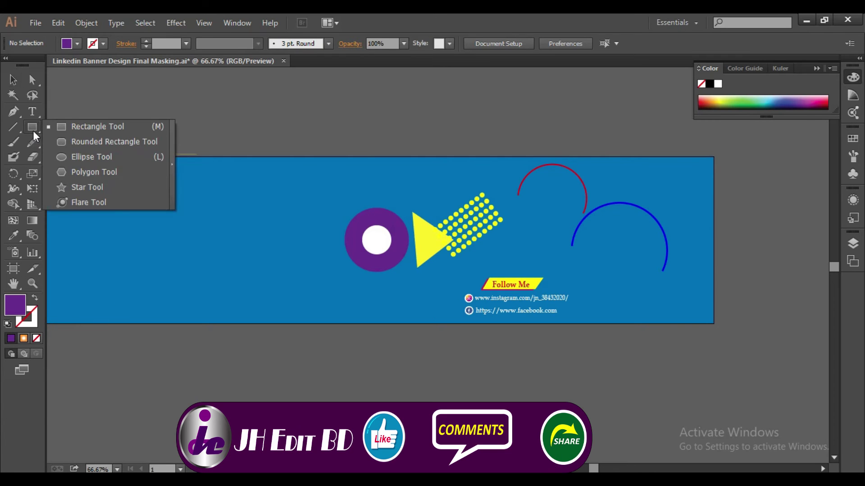
pyautogui.click(66, 147)
pyautogui.moveTo(120, 215)
pyautogui.mouseDown()
pyautogui.moveTo(310, 233)
pyautogui.moveTo(333, 224)
pyautogui.mouseUp()
pyautogui.press('v')
pyautogui.moveTo(258, 220); pyautogui.dragTo(257, 282)
# - Fill the middle bar dark brown and the bottom bar blue
pyautogui.click(174, 251)
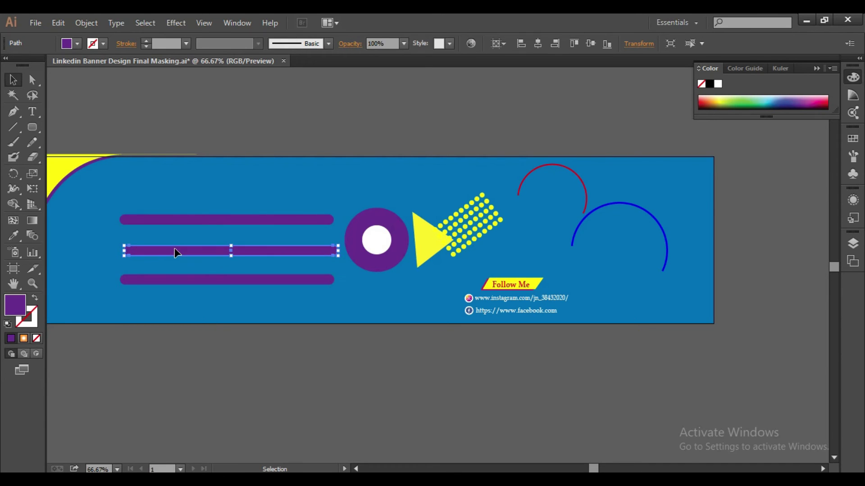
pyautogui.click(67, 43)
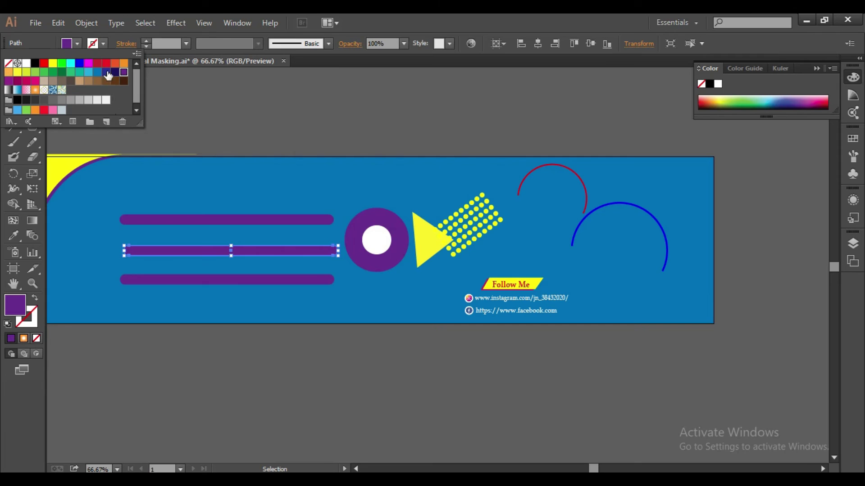
pyautogui.click(105, 63)
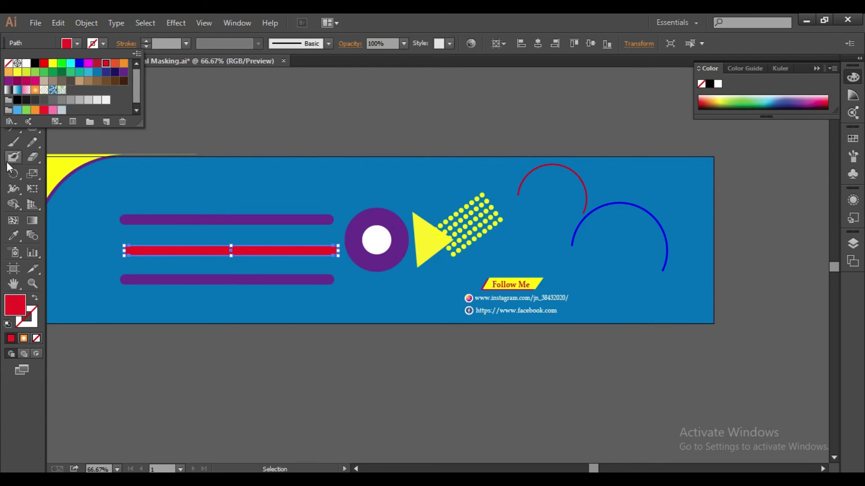
pyautogui.click(168, 279)
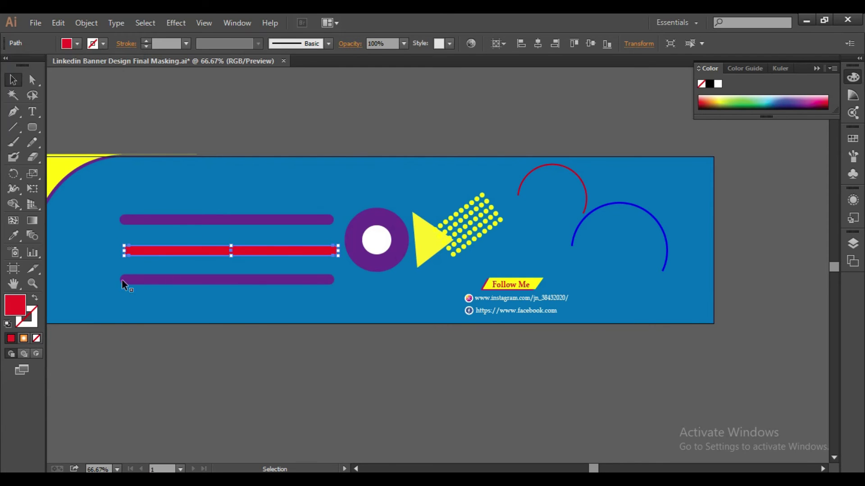
pyautogui.click(68, 43)
pyautogui.click(123, 83)
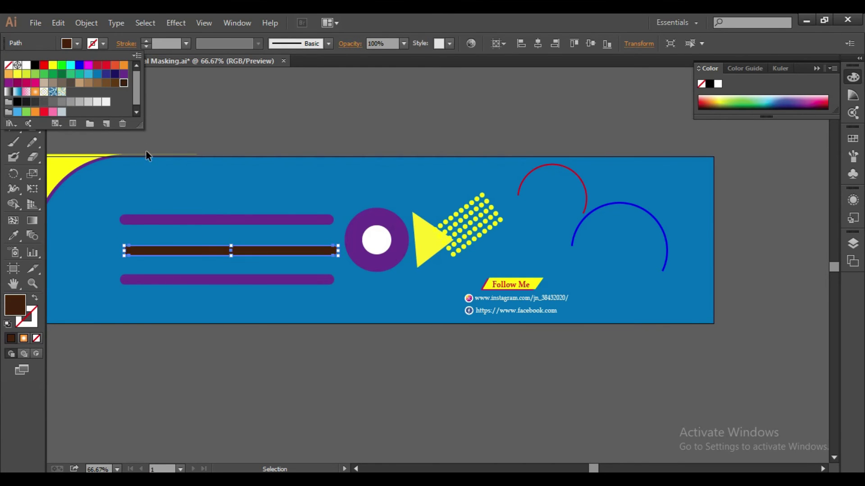
pyautogui.click(150, 288)
pyautogui.click(147, 280)
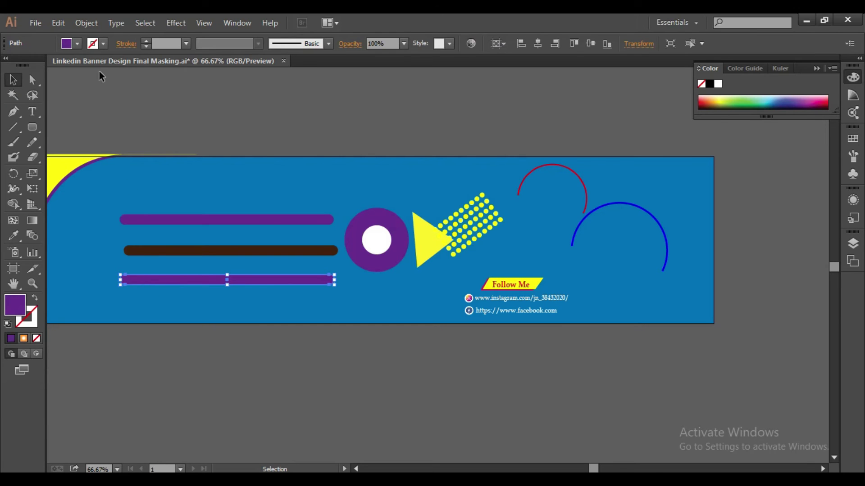
pyautogui.click(67, 45)
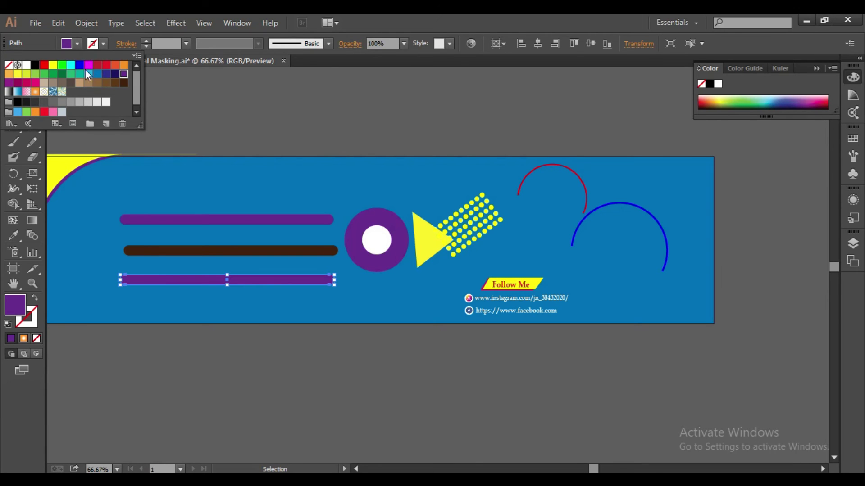
pyautogui.click(174, 107)
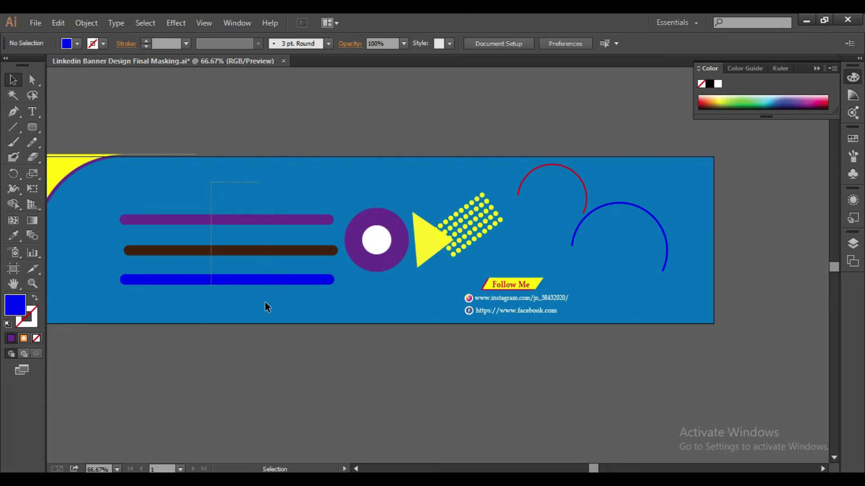
pyautogui.moveTo(230, 195); pyautogui.dragTo(265, 302)
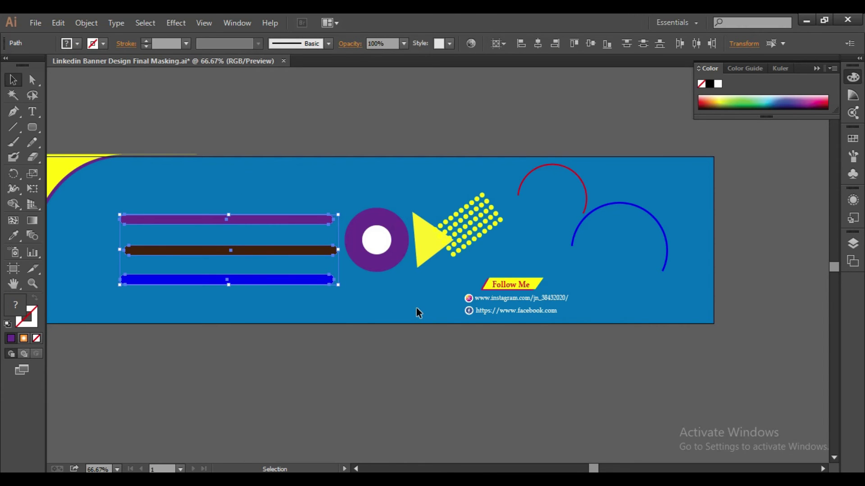
# - Move the three bars together to the banner's left side, just left of the purple ring
pyautogui.click(280, 341)
pyautogui.moveTo(319, 257); pyautogui.dragTo(314, 338)
pyautogui.click(524, 42)
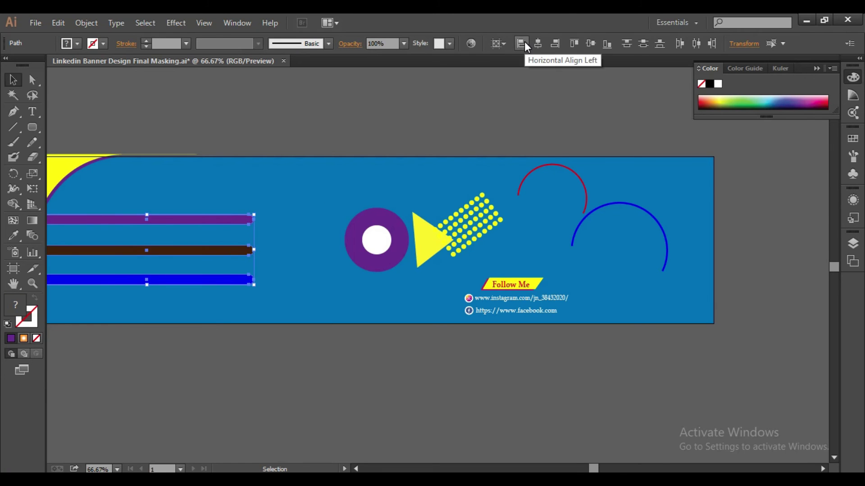
pyautogui.click(555, 44)
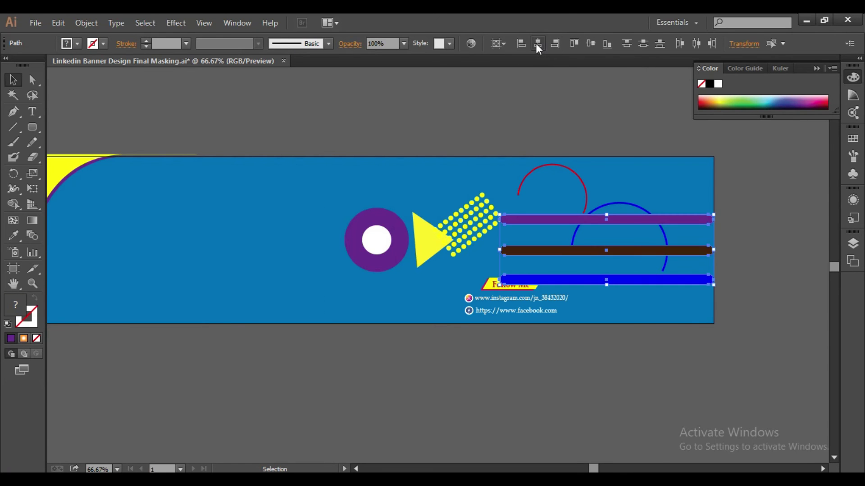
pyautogui.click(538, 44)
pyautogui.moveTo(309, 251); pyautogui.dragTo(139, 233)
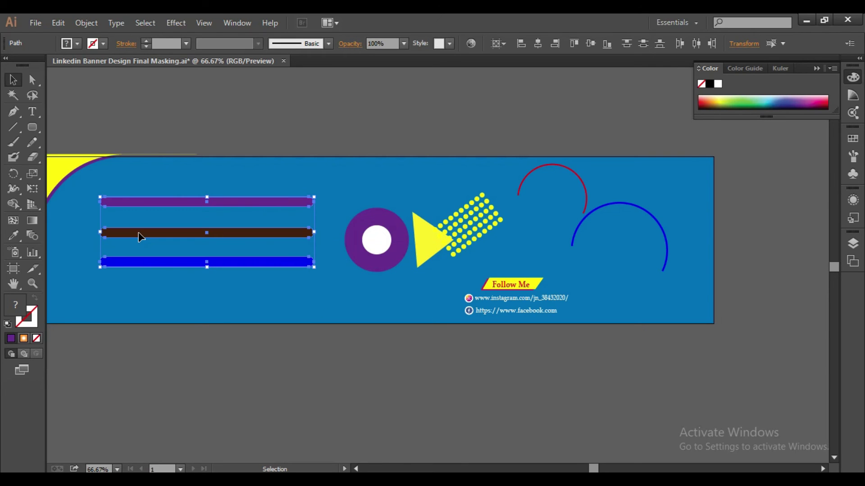
# - Align the Instagram icon with its URL and move them above the Follow Me label
pyautogui.click(522, 323)
pyautogui.hotkey('ctrl', '+')
pyautogui.hotkey('ctrl', '+')
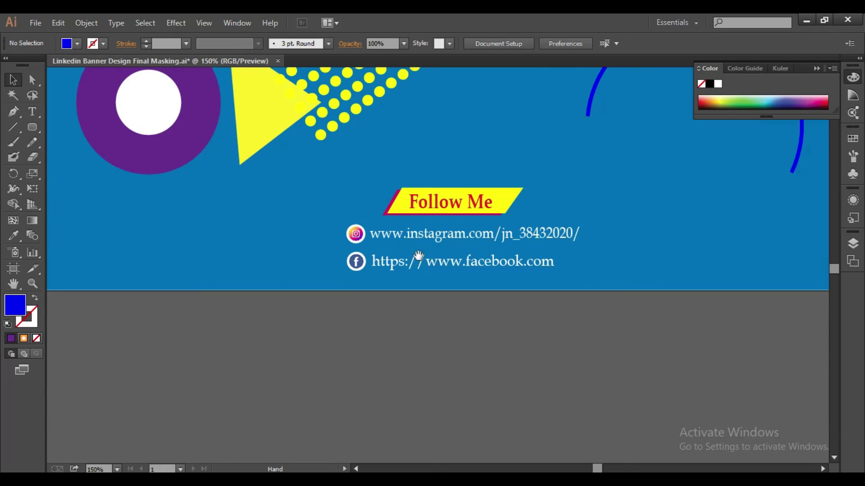
pyautogui.hotkey('ctrl', '+')
pyautogui.moveTo(443, 266); pyautogui.dragTo(431, 287)
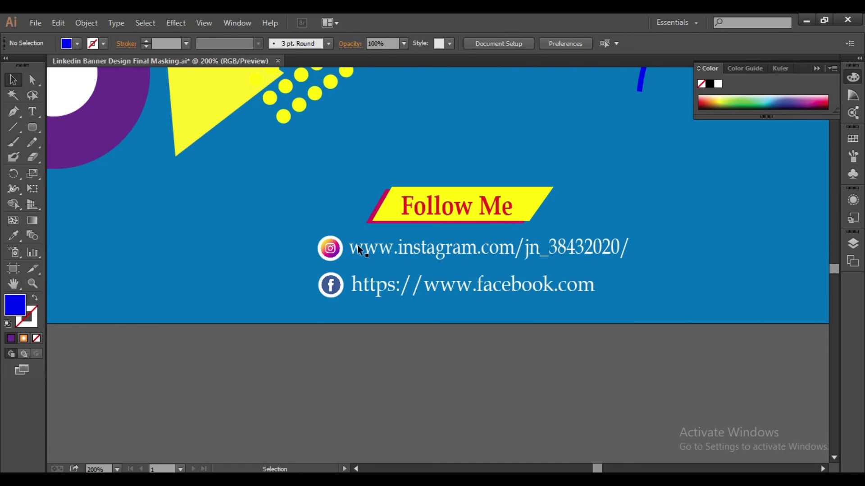
pyautogui.click(330, 248)
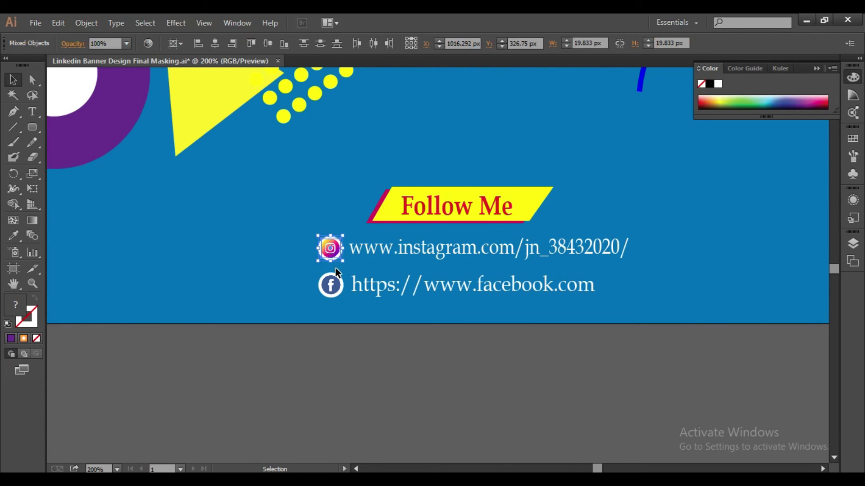
pyautogui.moveTo(275, 215); pyautogui.dragTo(341, 257)
pyautogui.click(284, 224)
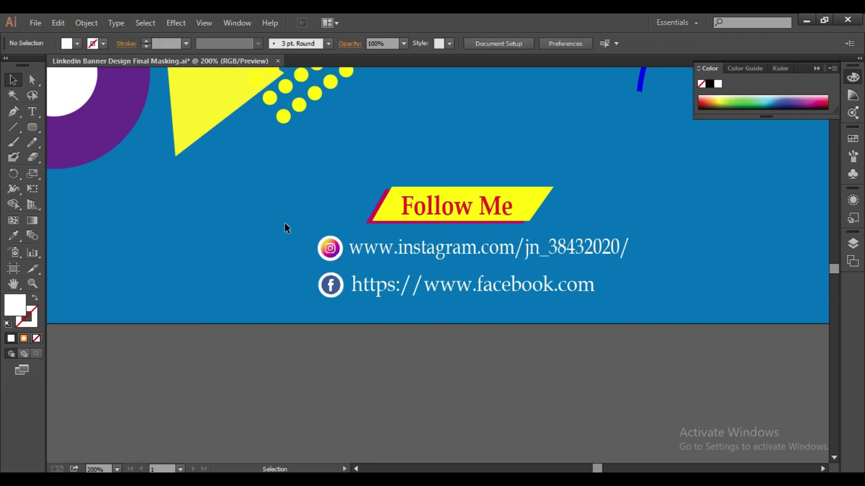
pyautogui.click(374, 250)
pyautogui.keyDown('shift'); pyautogui.click(331, 251); pyautogui.keyUp('shift')
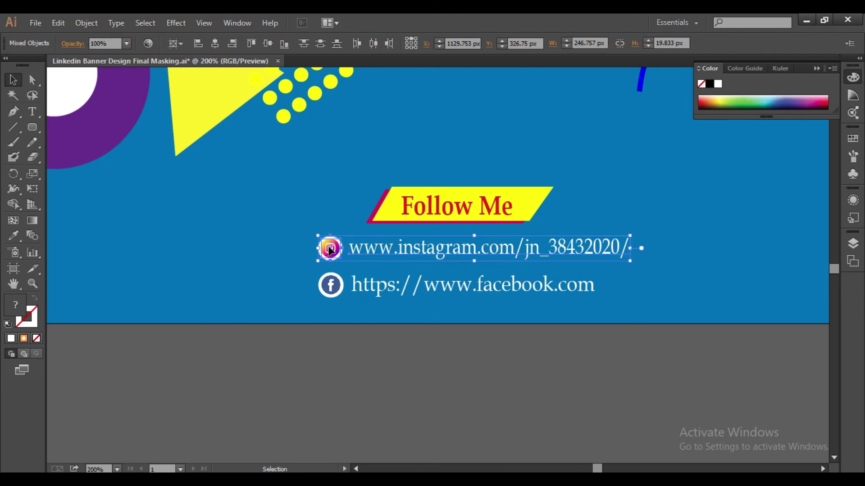
pyautogui.click(258, 224)
pyautogui.click(396, 249)
pyautogui.keyDown('shift'); pyautogui.click(330, 248); pyautogui.keyUp('shift')
pyautogui.click(272, 42)
pyautogui.moveTo(462, 80); pyautogui.dragTo(459, 141)
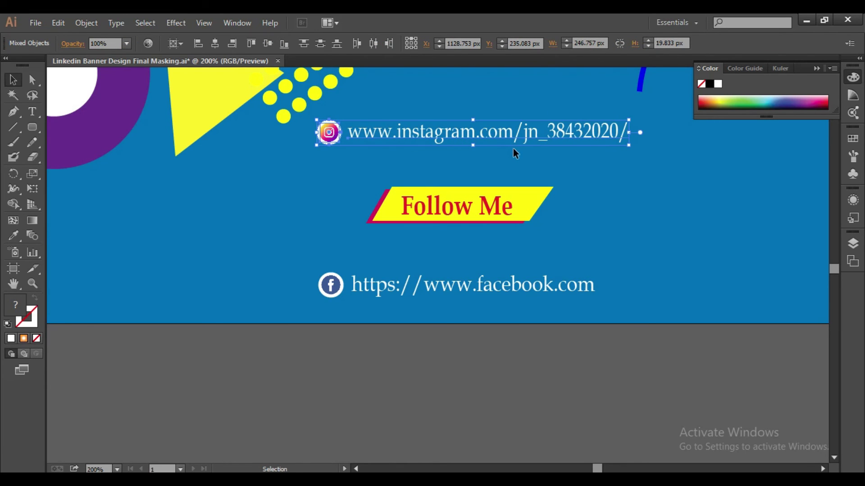
pyautogui.click(370, 158)
pyautogui.click(387, 132)
# - Align the Facebook icon with its URL and place them just below Follow Me
pyautogui.click(330, 288)
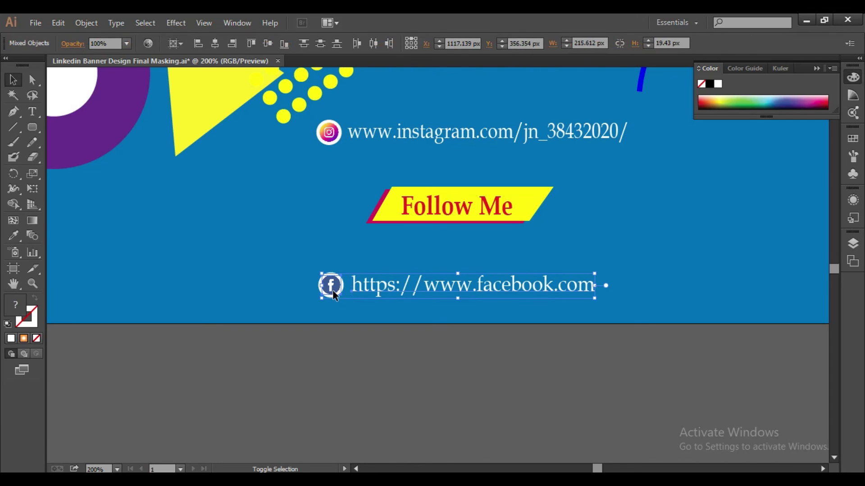
pyautogui.moveTo(266, 240); pyautogui.dragTo(325, 297)
pyautogui.click(237, 255)
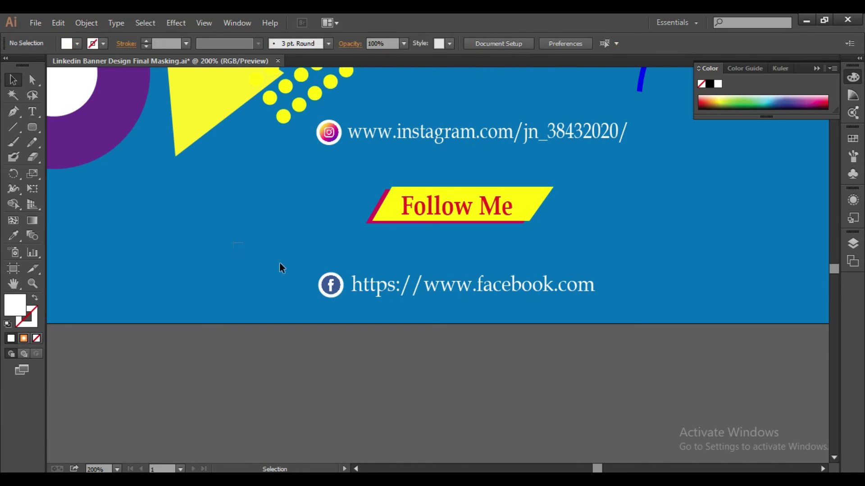
pyautogui.moveTo(279, 263); pyautogui.dragTo(350, 308)
pyautogui.moveTo(246, 260); pyautogui.dragTo(391, 293)
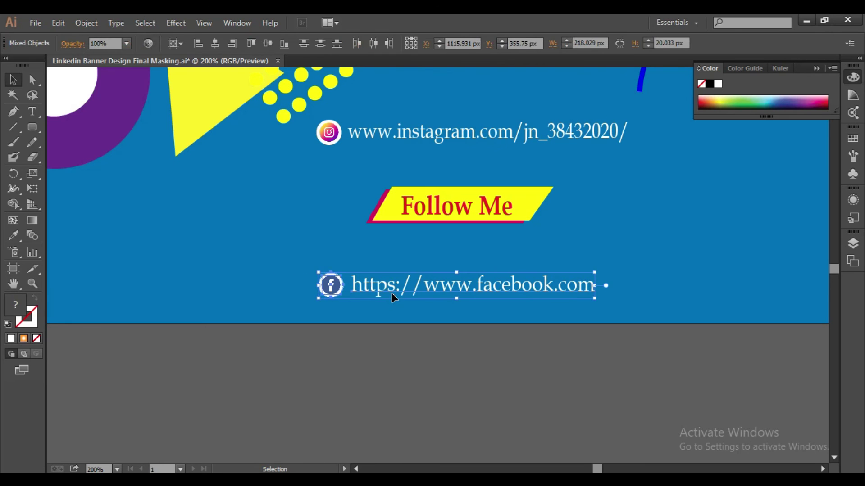
pyautogui.click(269, 42)
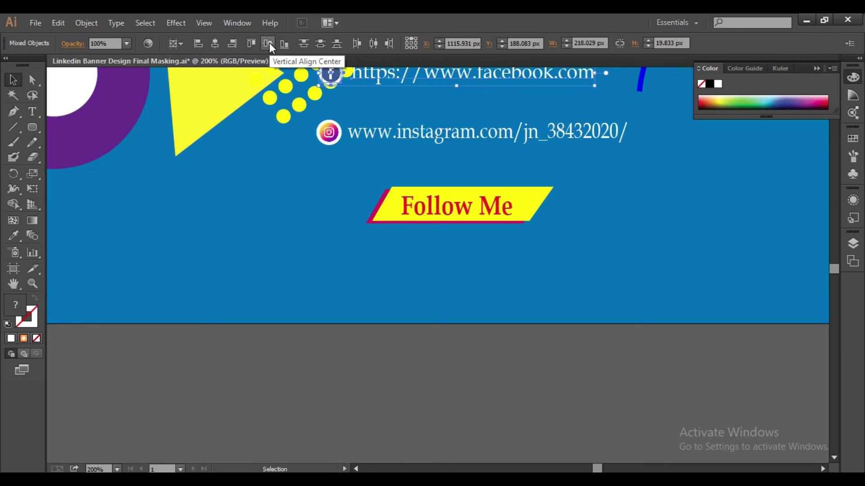
pyautogui.moveTo(383, 80)
pyautogui.mouseDown()
pyautogui.moveTo(405, 130)
pyautogui.moveTo(404, 255)
pyautogui.mouseUp()
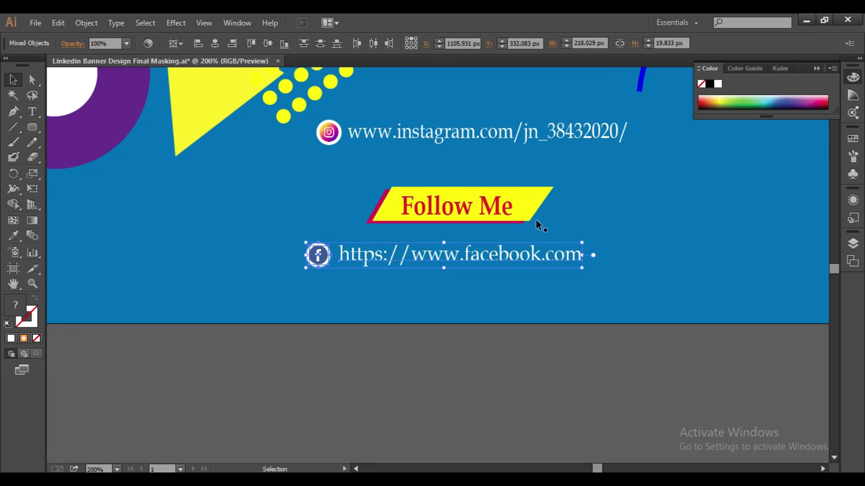
pyautogui.click(557, 218)
pyautogui.click(490, 205)
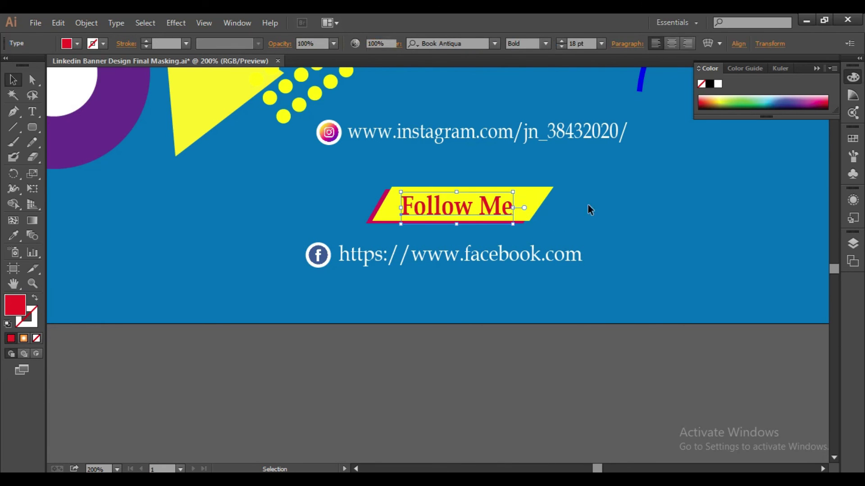
# - Move the Follow Me text aside and delete the yellow banner shape behind it
pyautogui.click(543, 202)
pyautogui.moveTo(494, 204); pyautogui.dragTo(639, 208)
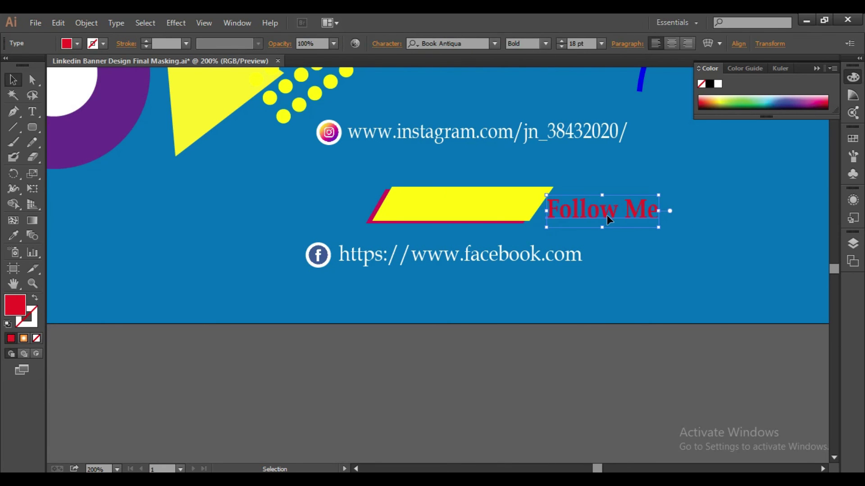
pyautogui.click(486, 208)
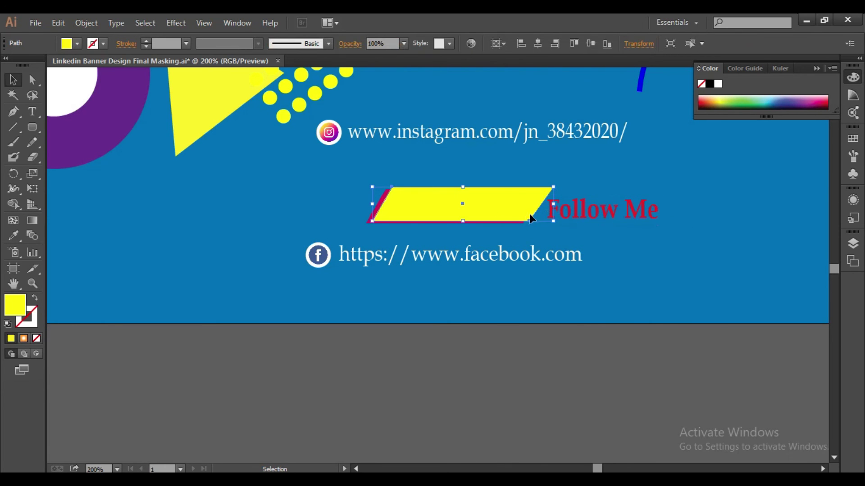
pyautogui.click(614, 191)
pyautogui.click(509, 208)
pyautogui.press('Delete')
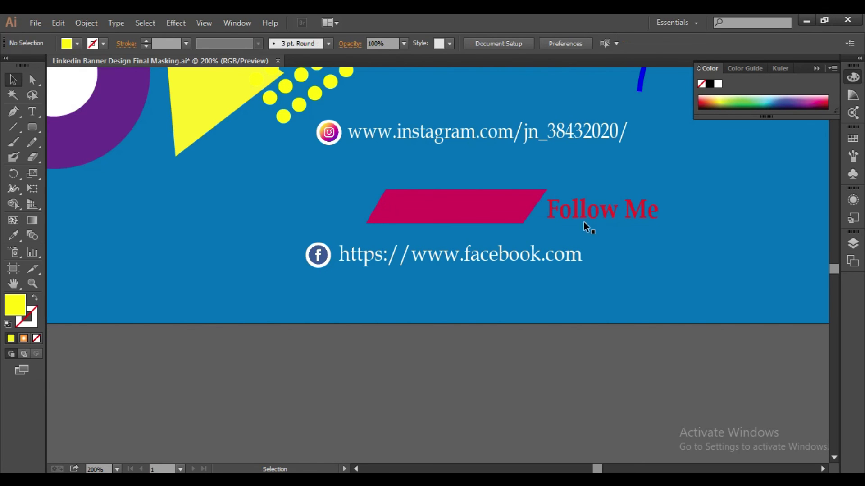
# - Centre Follow Me on the magenta shape and place it between the two links
pyautogui.click(581, 221)
pyautogui.keyDown('shift'); pyautogui.click(535, 218); pyautogui.keyUp('shift')
pyautogui.click(721, 226)
pyautogui.click(609, 219)
pyautogui.keyDown('shift'); pyautogui.click(500, 216); pyautogui.keyUp('shift')
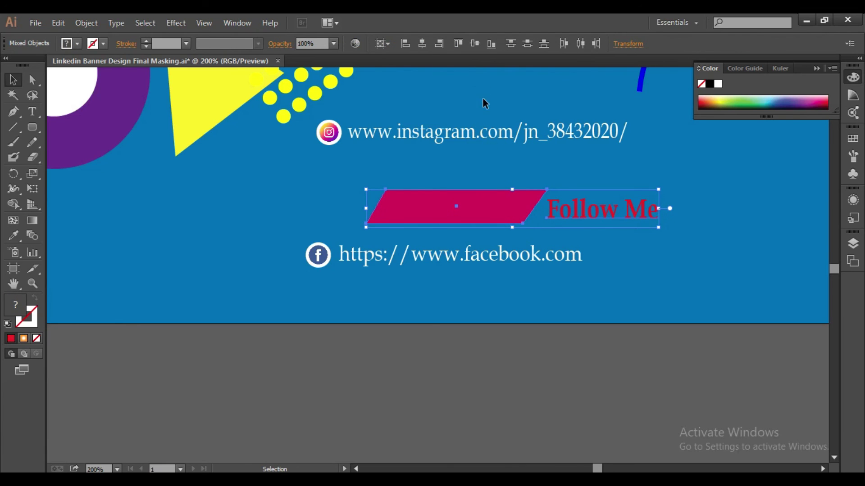
pyautogui.click(422, 43)
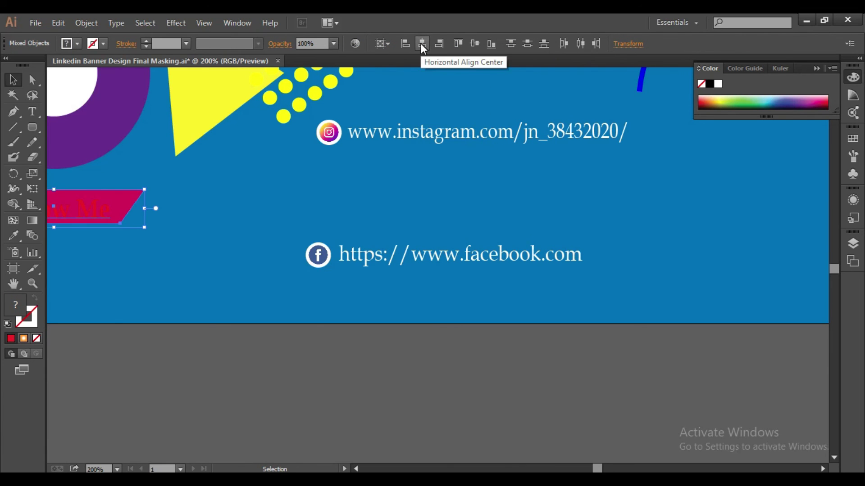
pyautogui.moveTo(118, 214); pyautogui.dragTo(462, 222)
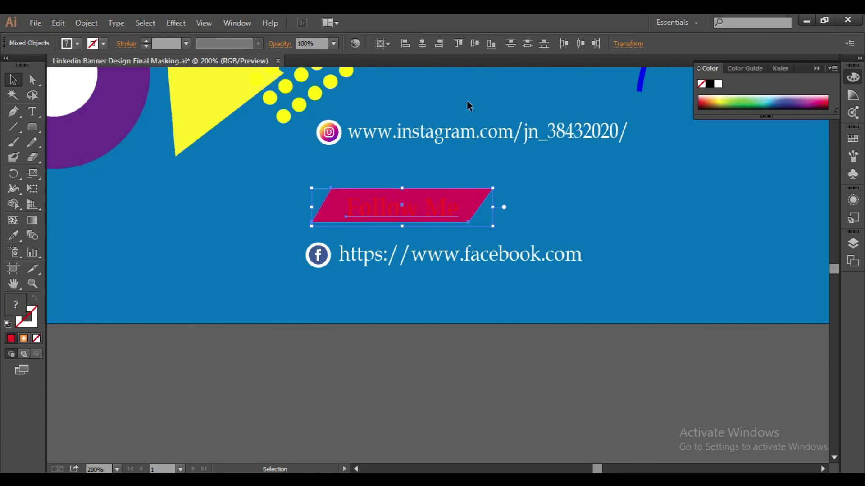
pyautogui.click(473, 44)
pyautogui.moveTo(468, 77); pyautogui.dragTo(480, 221)
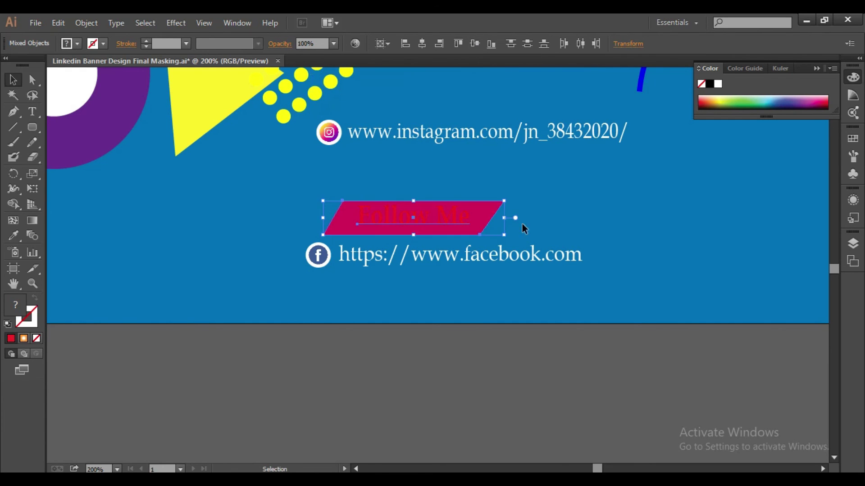
pyautogui.click(548, 209)
# - Colour the Follow Me text bright green
pyautogui.click(421, 220)
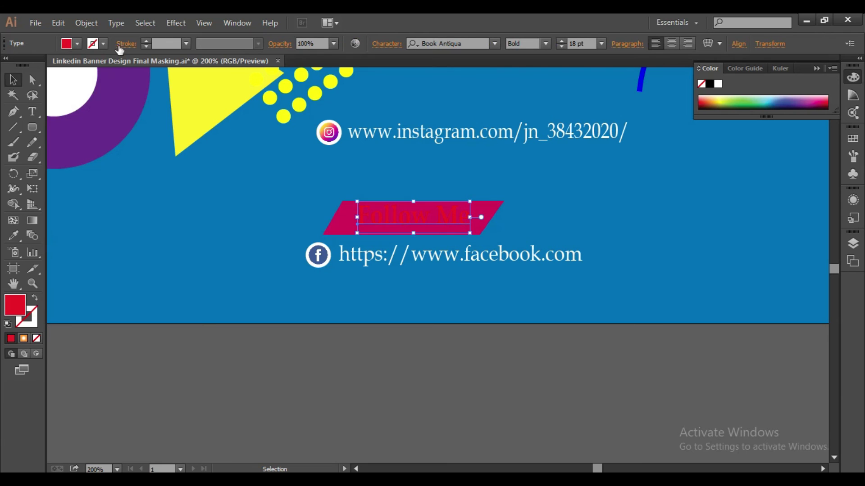
pyautogui.click(74, 48)
pyautogui.click(62, 65)
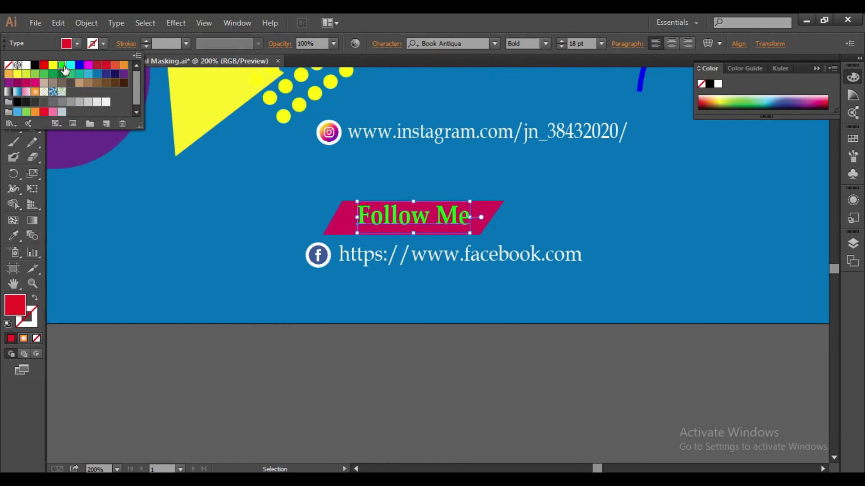
pyautogui.click(597, 216)
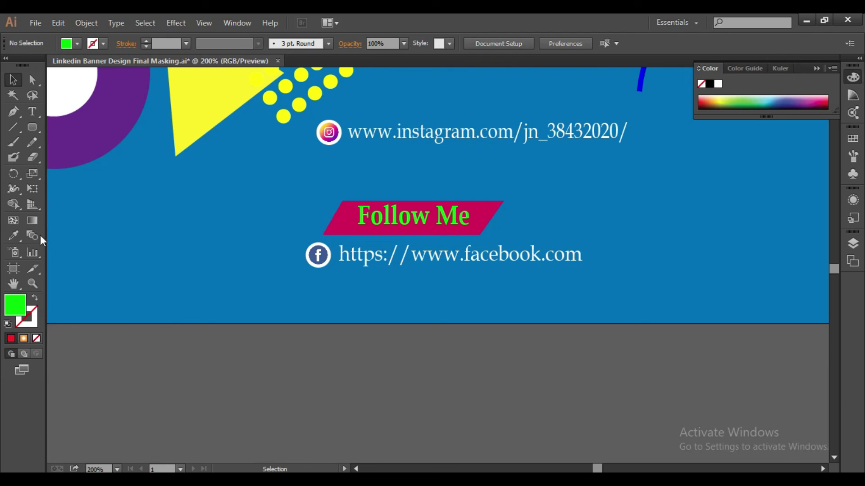
# - Draw a long bright green rounded bar and move the Follow Me text below it
pyautogui.moveTo(33, 128); pyautogui.dragTo(96, 140)
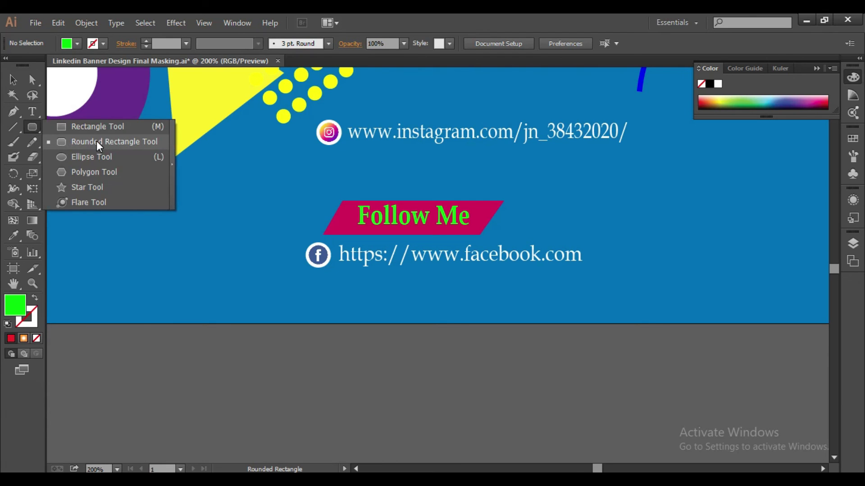
pyautogui.moveTo(81, 202); pyautogui.dragTo(303, 231)
pyautogui.press('v')
pyautogui.moveTo(399, 210); pyautogui.dragTo(178, 265)
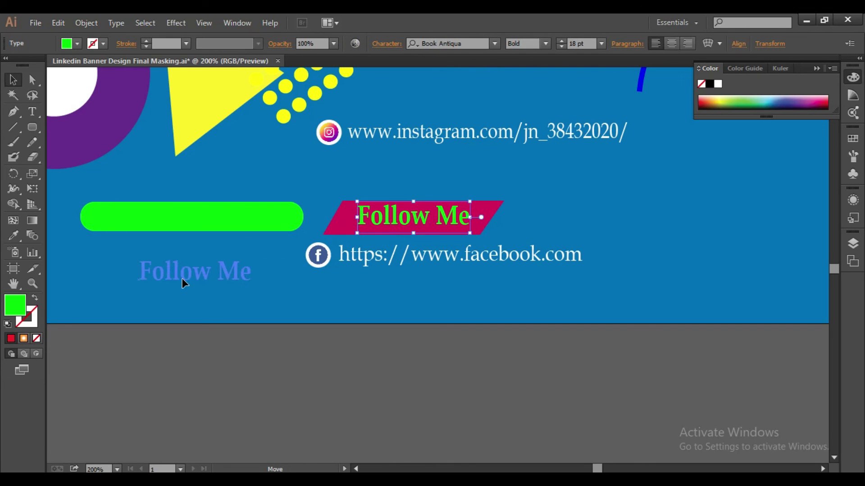
# - Change the text to 'SUBSCRIBE NOW' and colour it orange-red
pyautogui.click(32, 111)
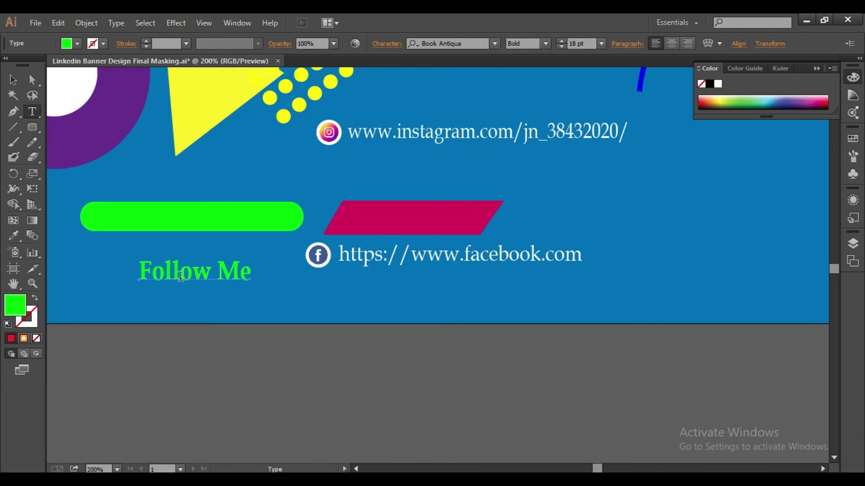
pyautogui.click(143, 272)
pyautogui.hotkey('ctrl', 'a')
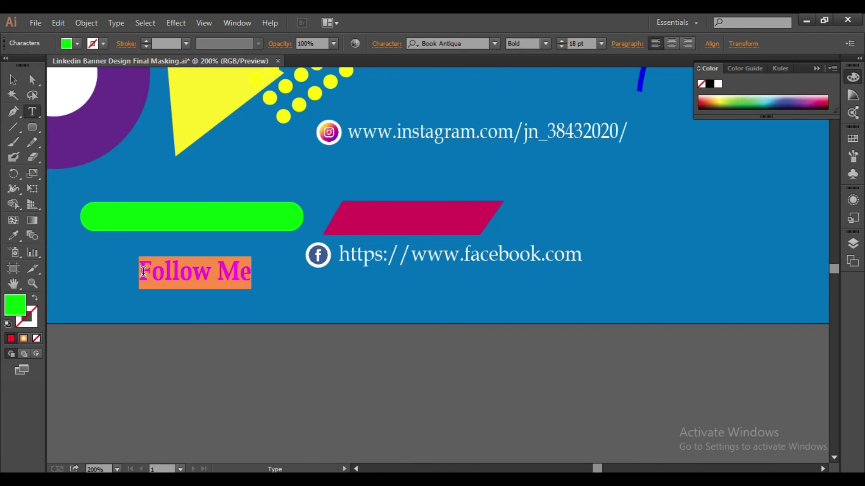
pyautogui.write('SUBSCRIBE NOW')
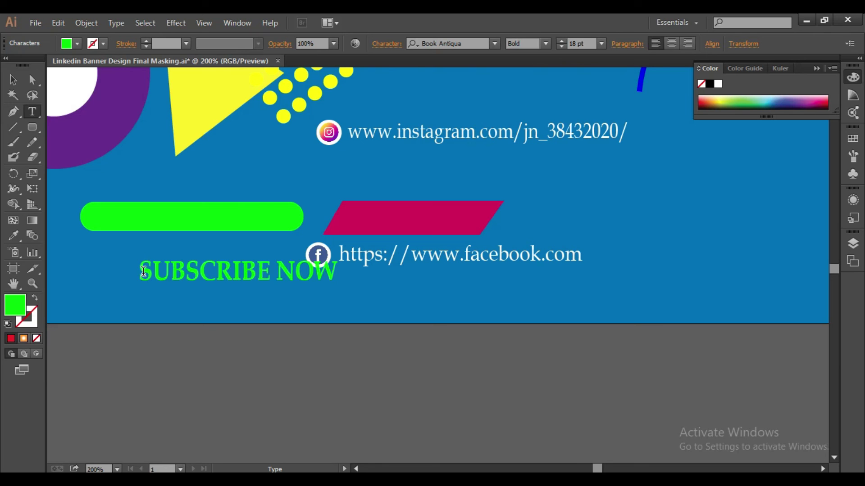
pyautogui.click(13, 80)
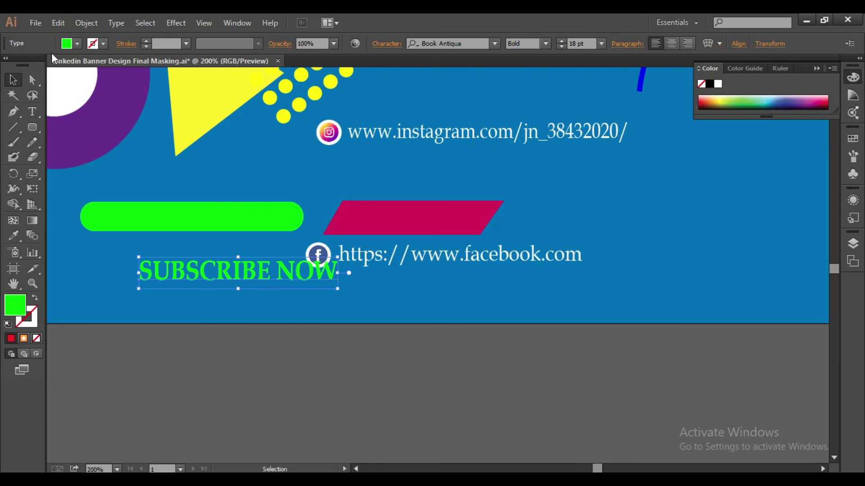
pyautogui.click(68, 44)
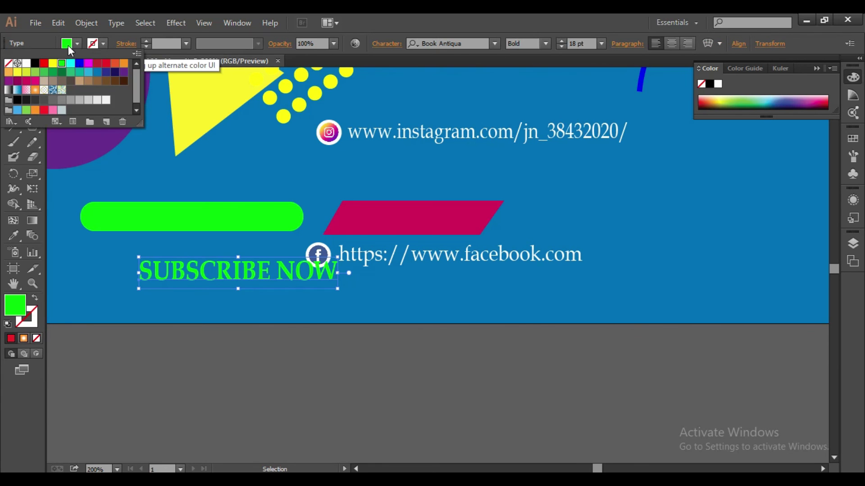
pyautogui.click(124, 73)
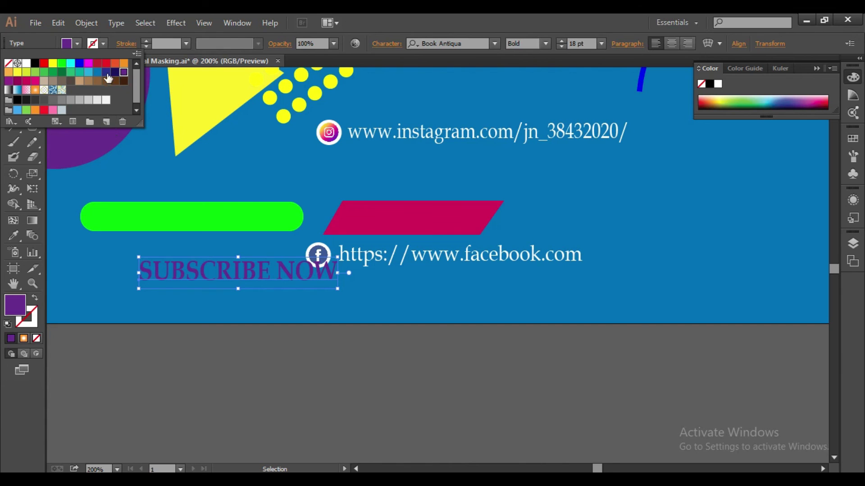
pyautogui.click(115, 64)
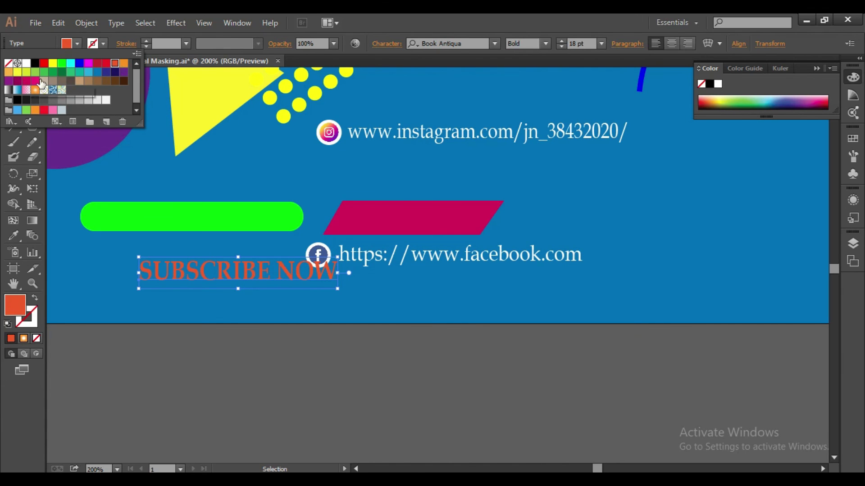
pyautogui.click(88, 155)
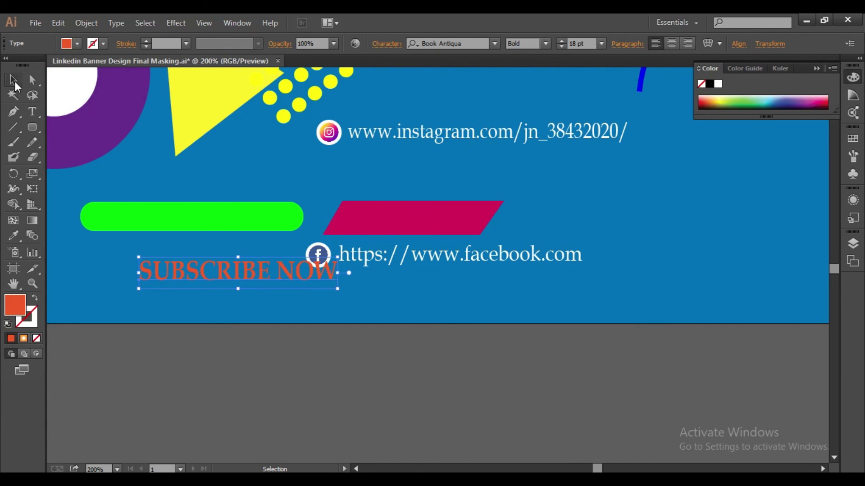
pyautogui.click(236, 233)
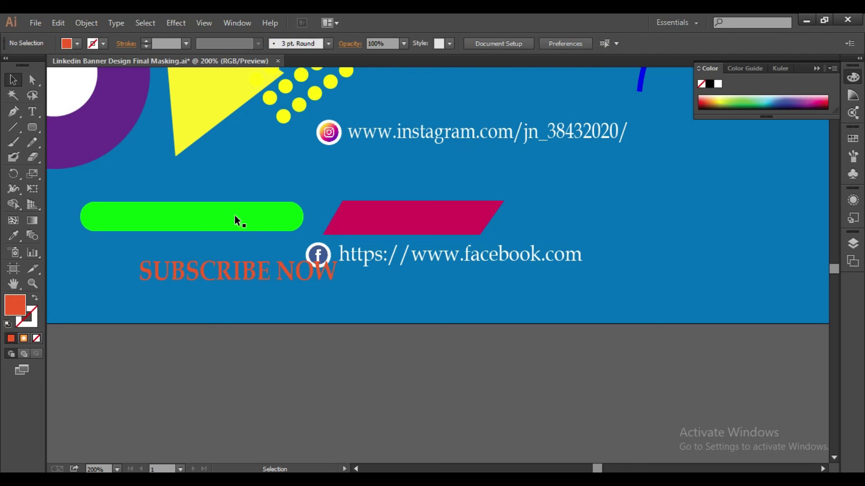
# - Move SUBSCRIBE NOW onto the green bar and bring it to the front
pyautogui.click(238, 220)
pyautogui.click(238, 270)
pyautogui.moveTo(237, 270); pyautogui.dragTo(196, 217)
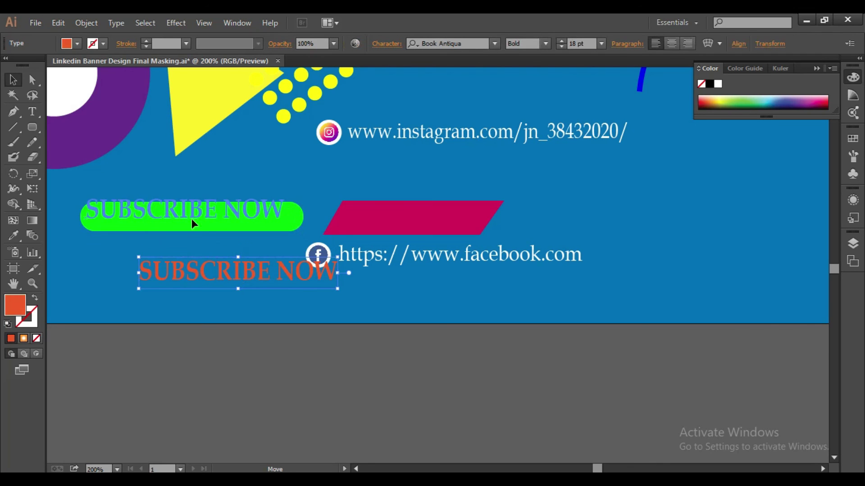
pyautogui.rightClick(241, 220)
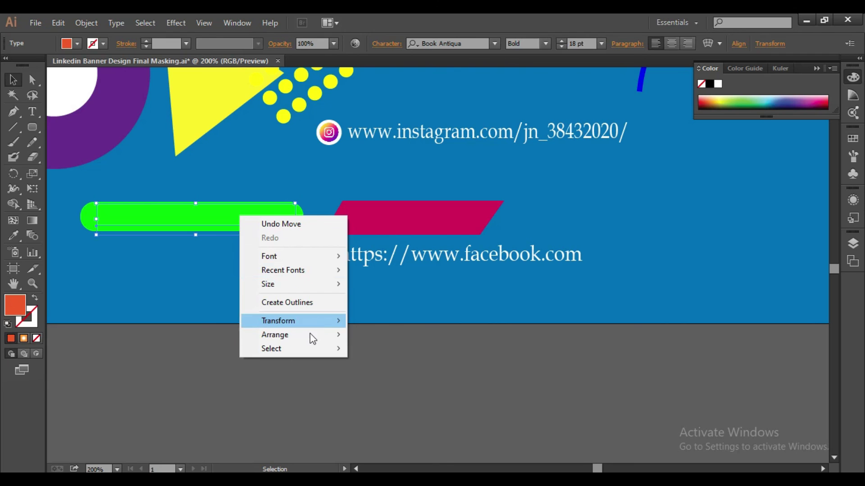
pyautogui.moveTo(275, 335)
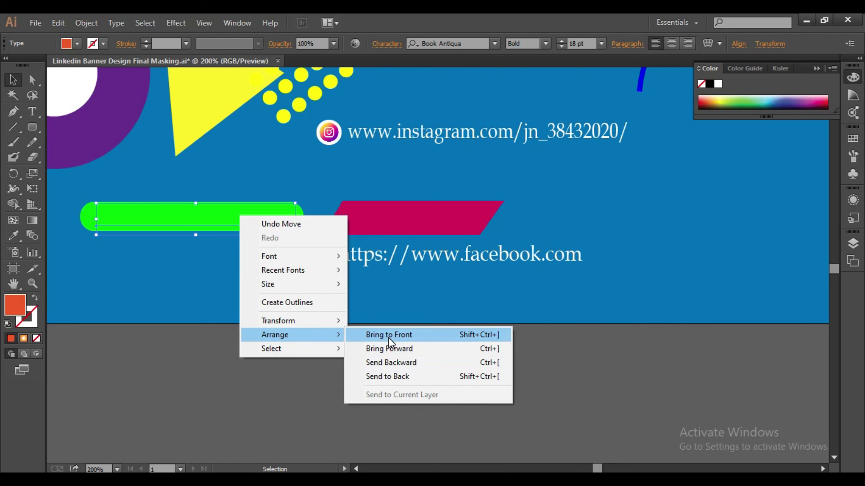
pyautogui.click(390, 336)
pyautogui.click(222, 270)
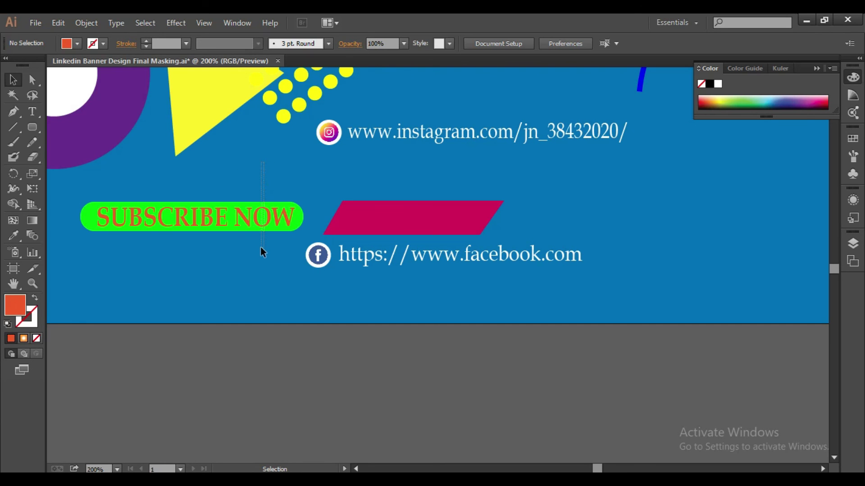
# - Centre the text horizontally on the green bar and move the button into place
pyautogui.moveTo(263, 163); pyautogui.dragTo(263, 253)
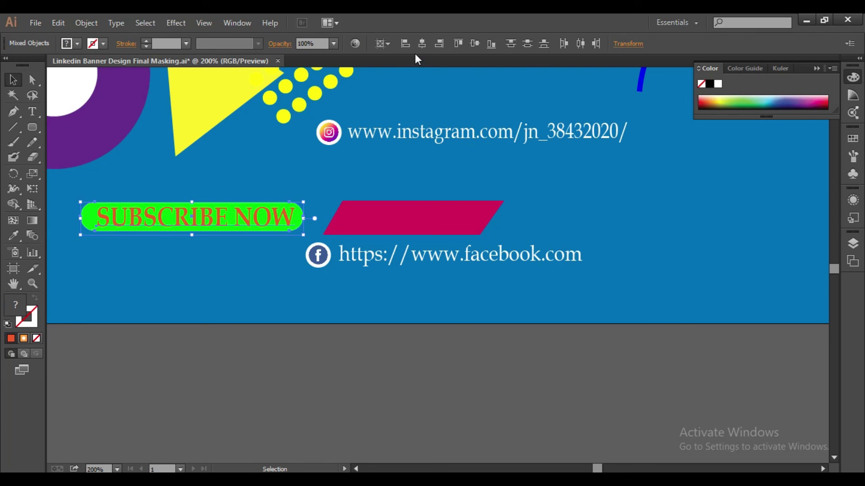
pyautogui.click(422, 43)
pyautogui.moveTo(116, 220); pyautogui.dragTo(264, 222)
pyautogui.click(235, 264)
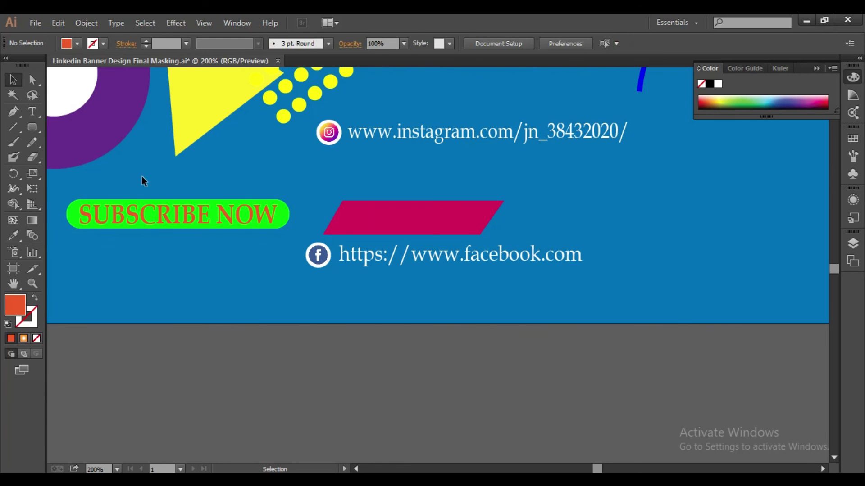
pyautogui.click(192, 247)
# - Zoom and pan around the banner to review the finished SUBSCRIBE NOW button area
pyautogui.click(217, 291)
pyautogui.hotkey('ctrl', '-')
pyautogui.hotkey('ctrl', '-')
pyautogui.hotkey('ctrl', '-')
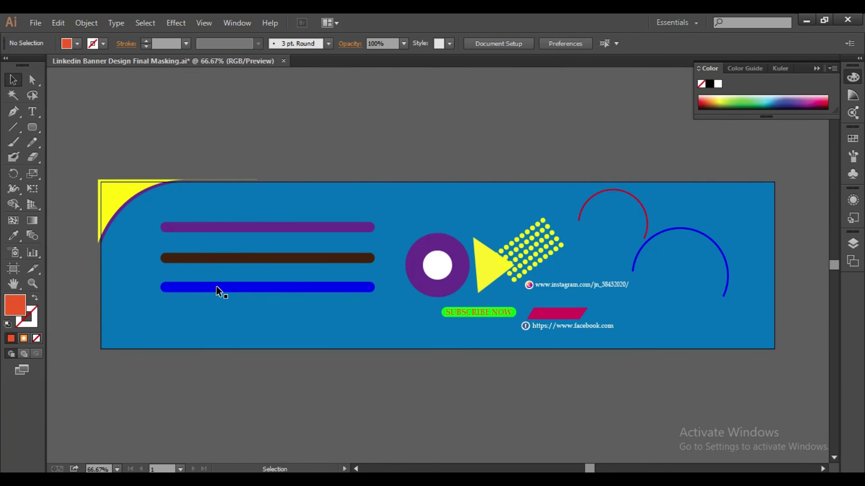
pyautogui.hotkey('ctrl', '+')
pyautogui.hotkey('ctrl', '+')
pyautogui.scroll(5, 450, 333)
pyautogui.scroll(3, 419, 318)
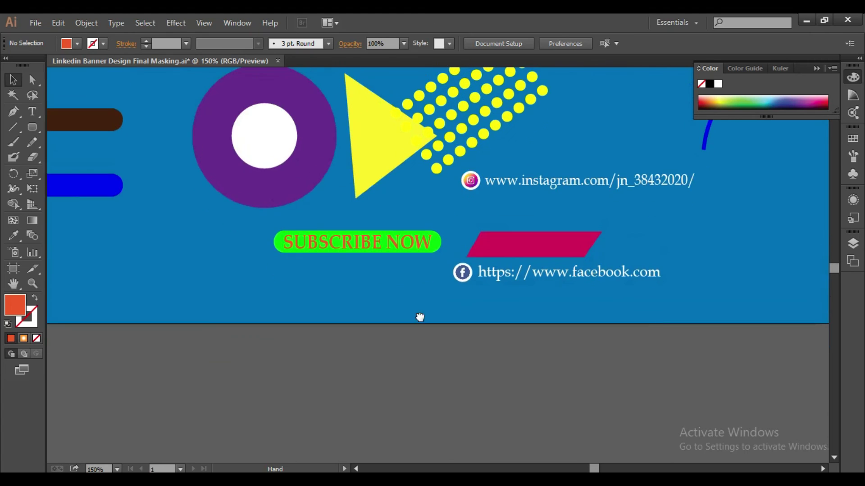
pyautogui.moveTo(423, 296); pyautogui.dragTo(428, 352)
pyautogui.hotkey('ctrl', '-')
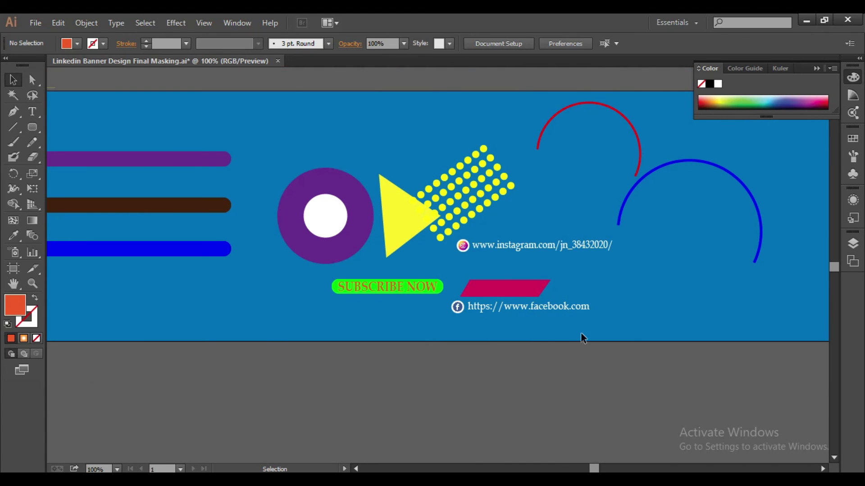
pyautogui.moveTo(304, 275); pyautogui.dragTo(405, 301)
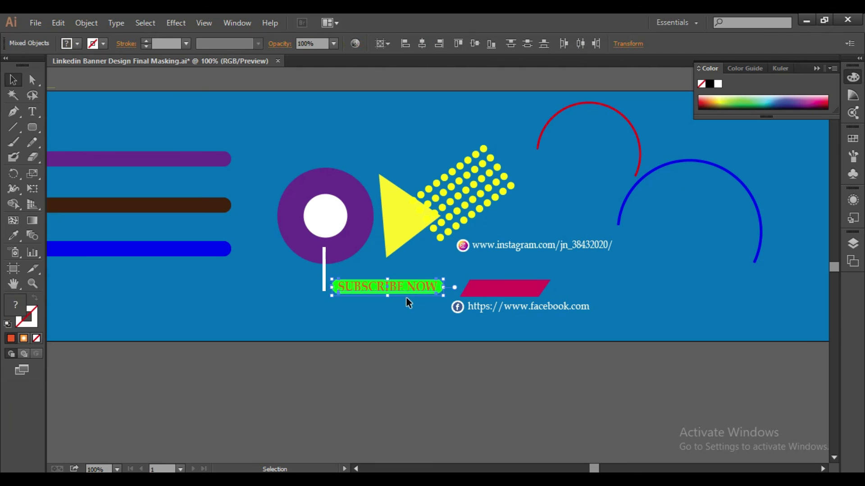